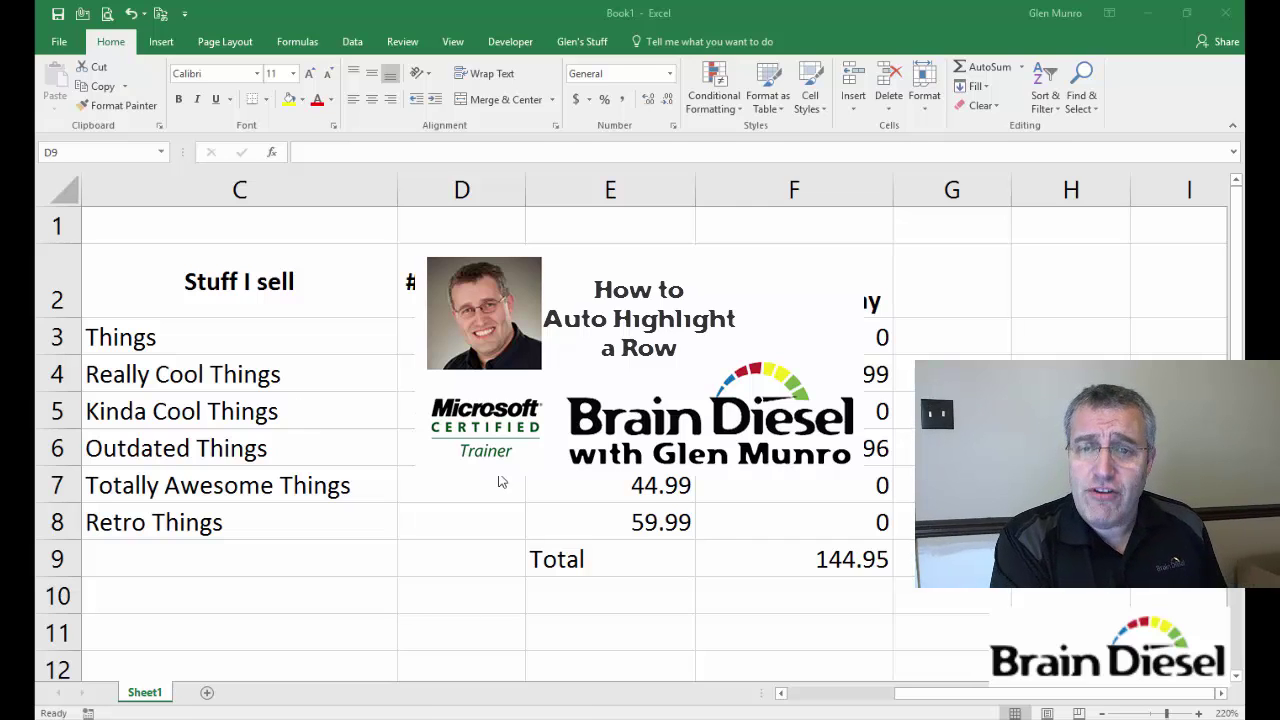
Fill the Really Cool Things row, cells C4:F4, with yellow
left_click_drag(220, 368, 770, 378)
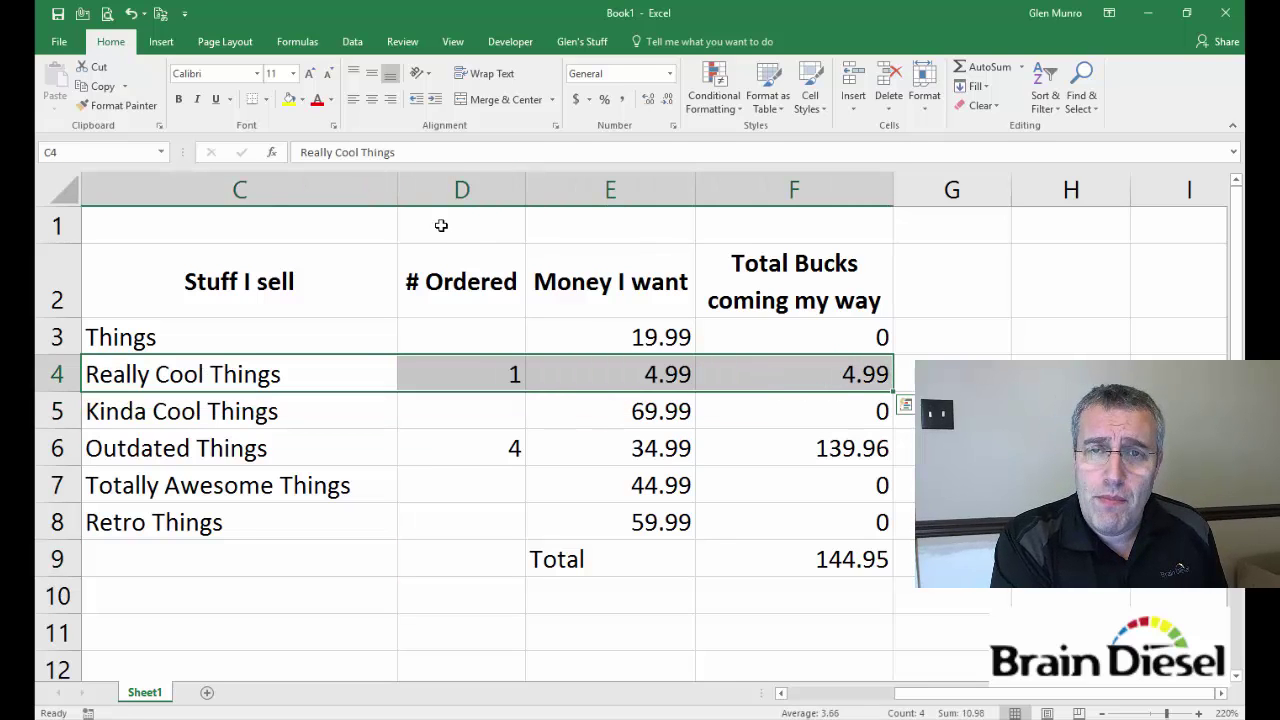
left_click(289, 99)
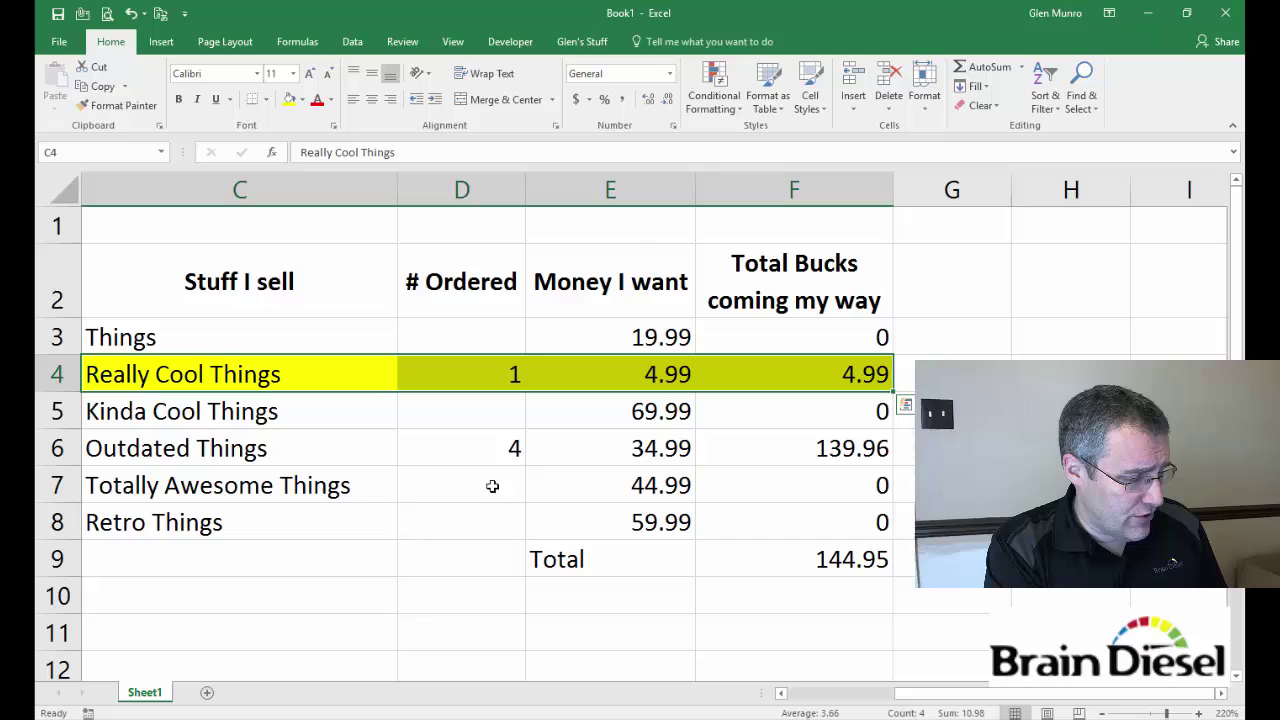
Undo the yellow fill and the earlier order entries until the # Ordered column is empty
key("ctrl+z")
key("ctrl+z")
key("ctrl+z")
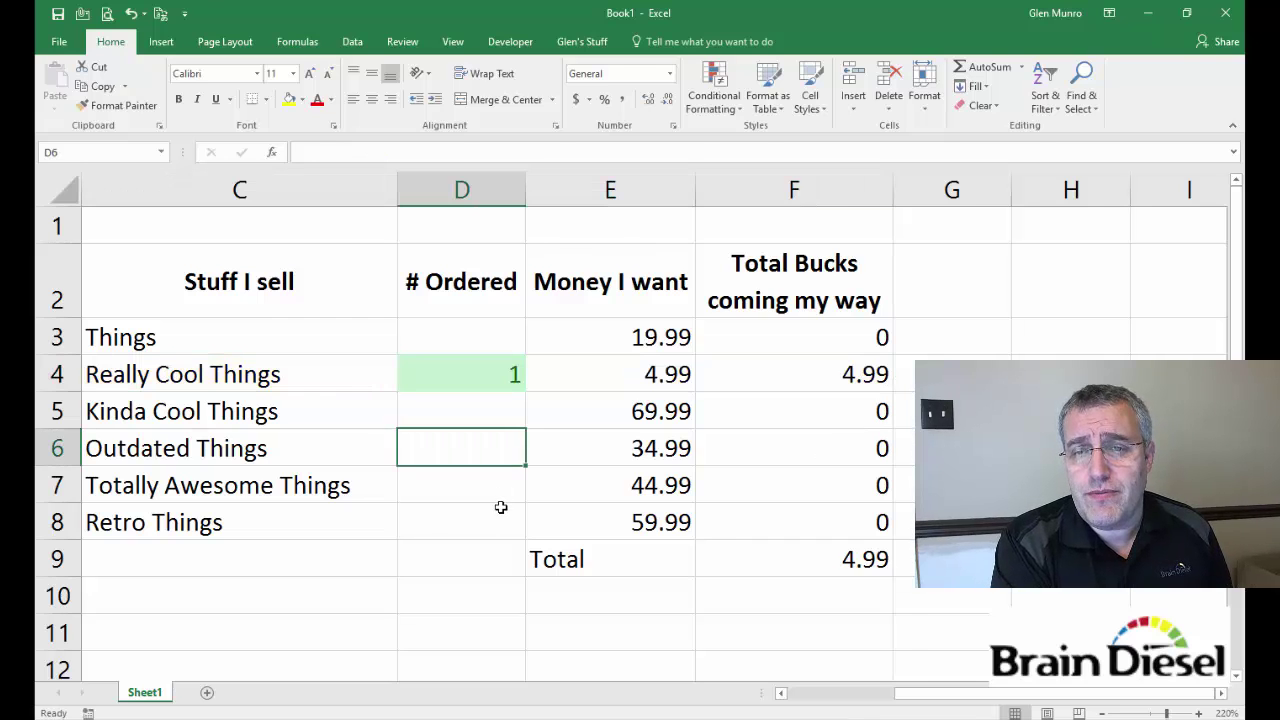
Enter 1 as the # Ordered quantity for Things in cell D3
left_click(471, 341)
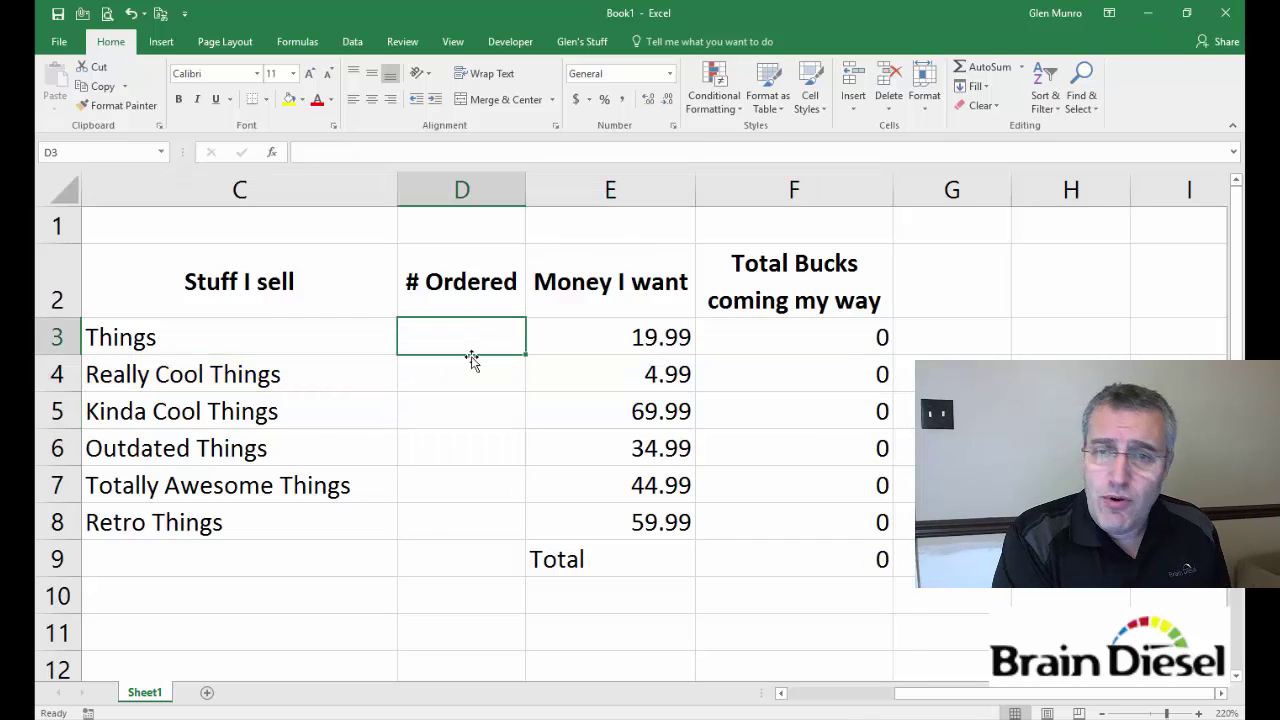
type("1")
key("Return")
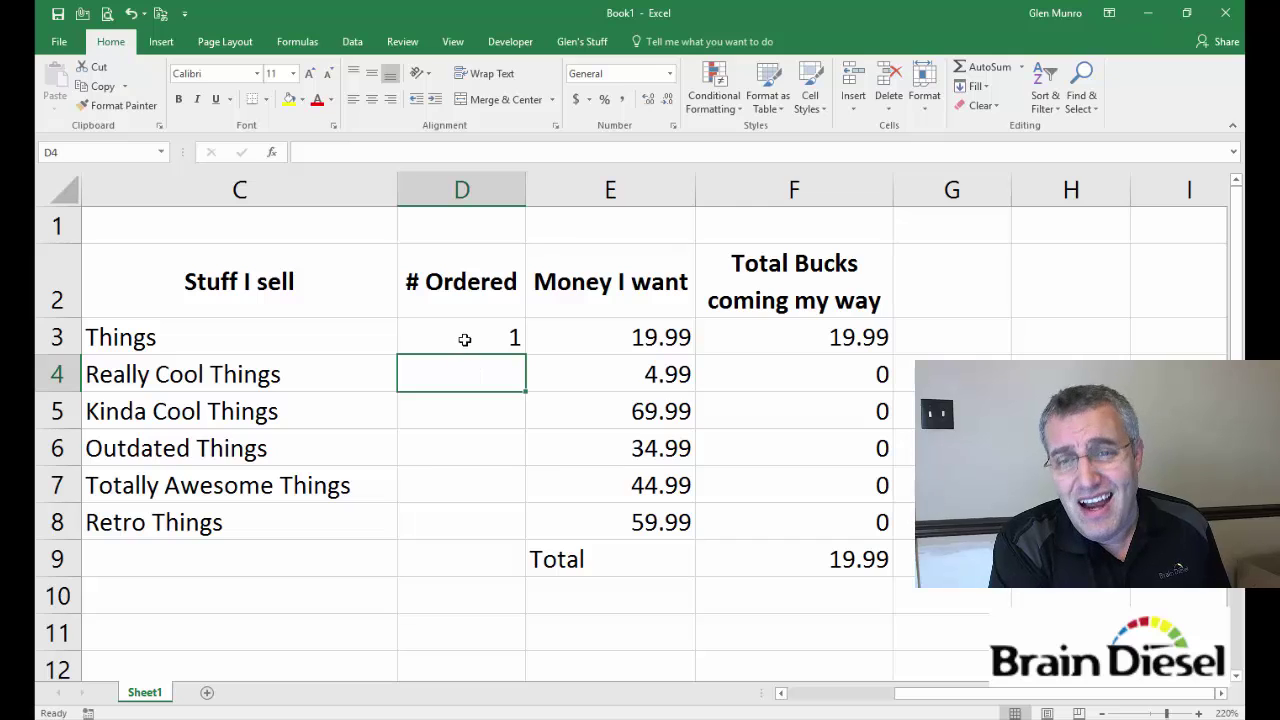
Add a Greater Than conditional formatting rule to D3:D8 for values above 0, using Green Fill with Dark Green Text
left_click_drag(466, 337, 482, 521)
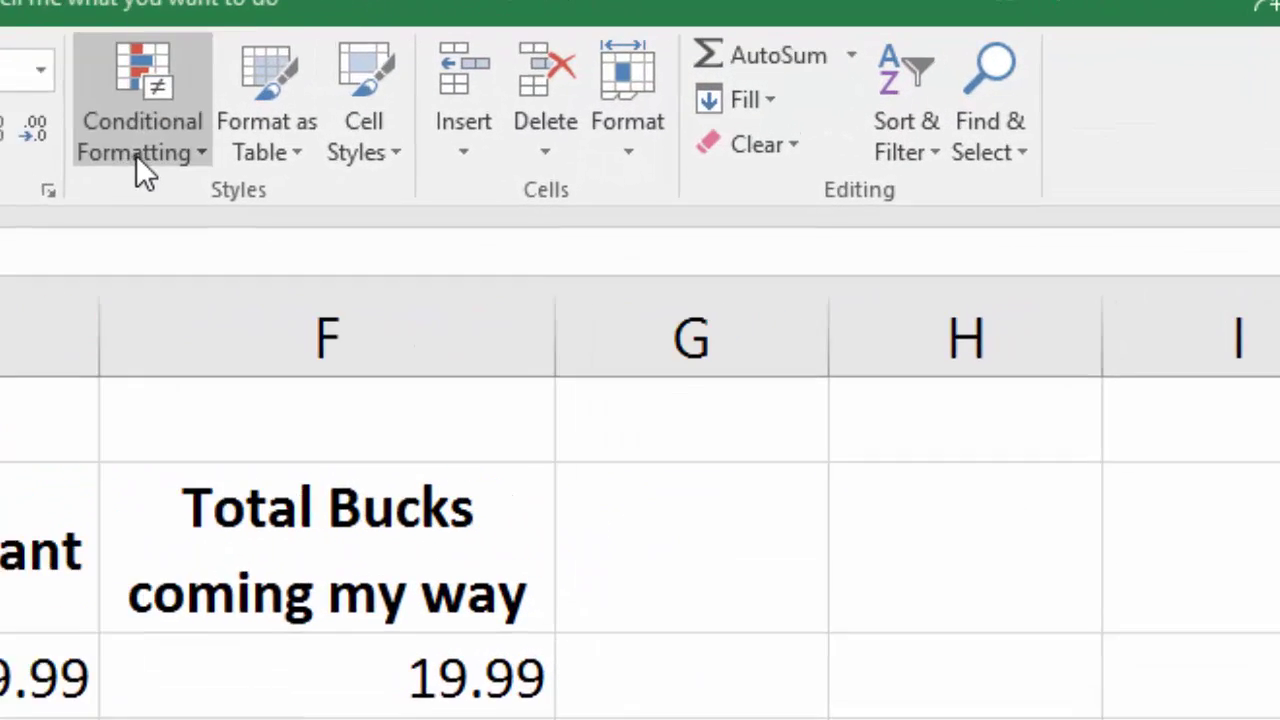
left_click(140, 150)
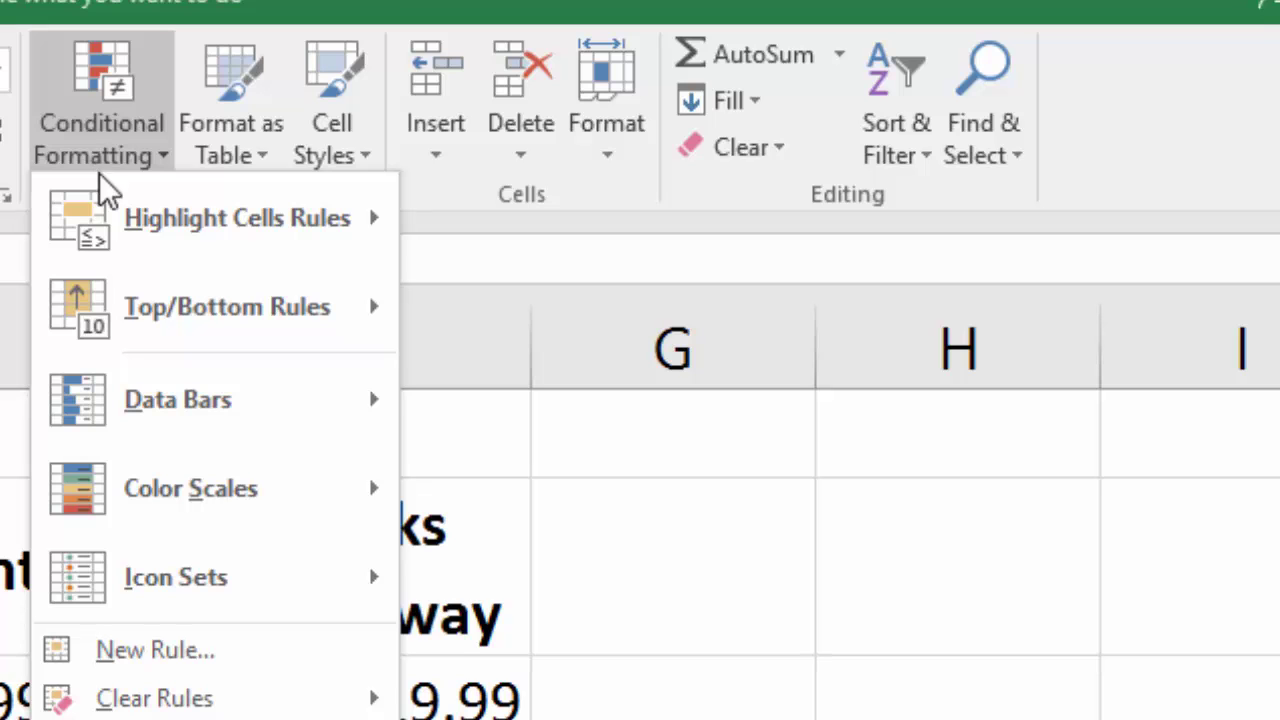
mouse_move(206, 243)
left_click(712, 149)
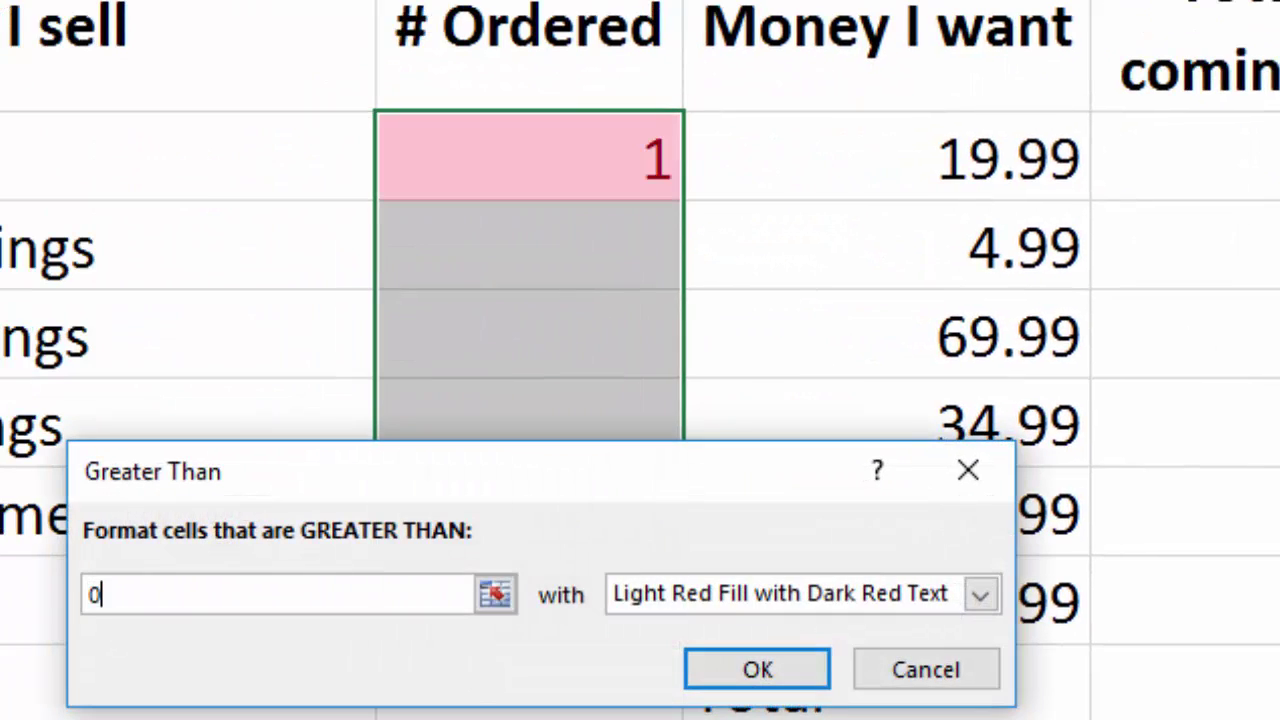
left_click(977, 602)
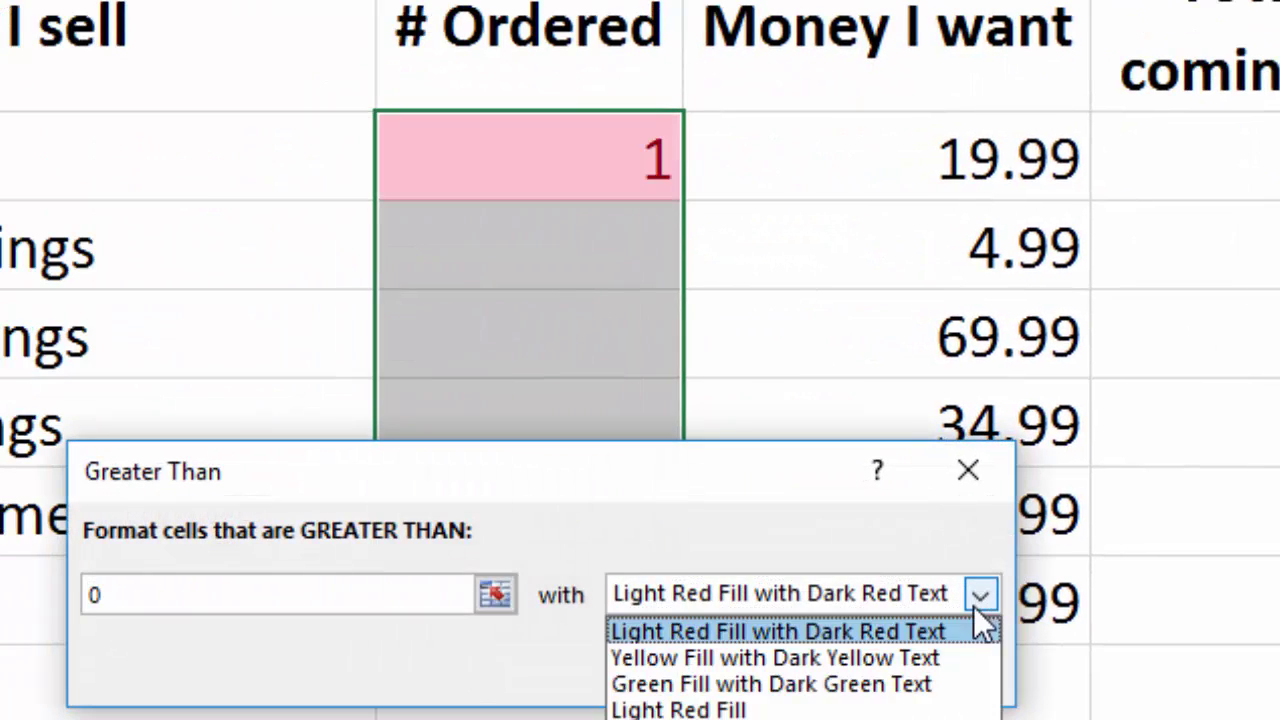
left_click(846, 686)
left_click(760, 672)
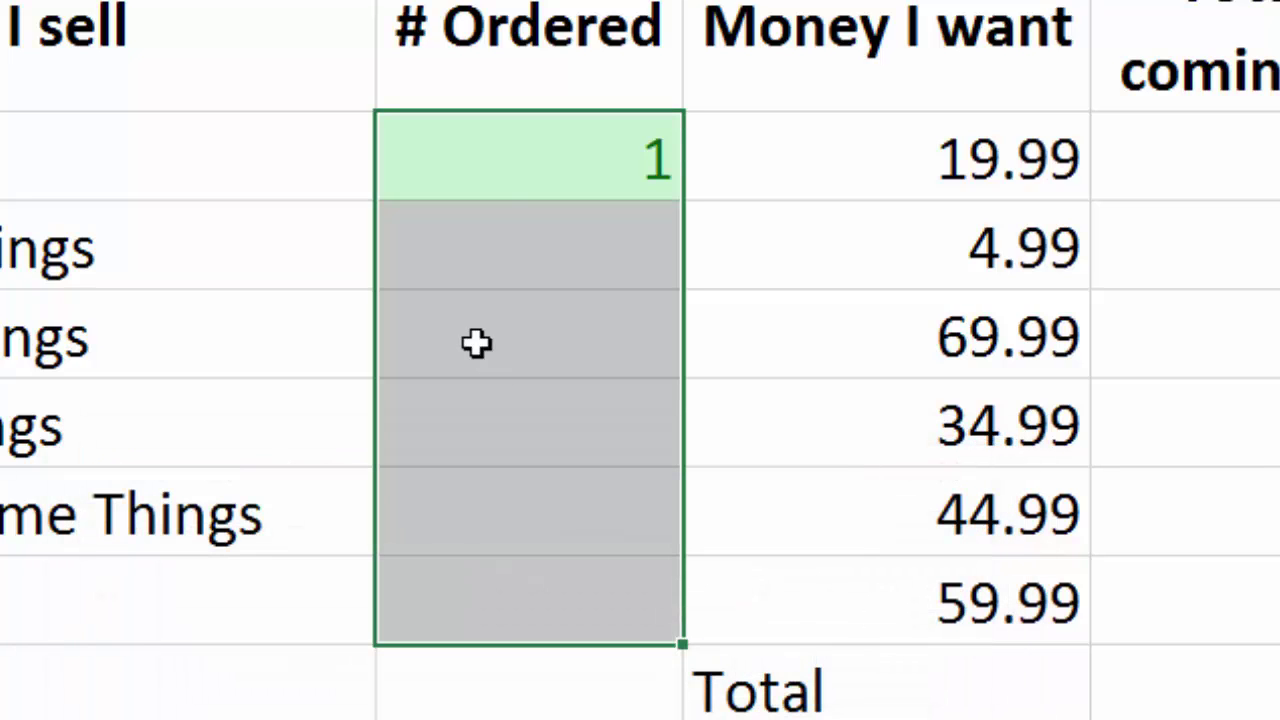
Enter an ordered quantity of 2 for Kinda Cool Things in D5 and -1 for Really Cool Things in D4
left_click(549, 357)
type("2")
key("Return")
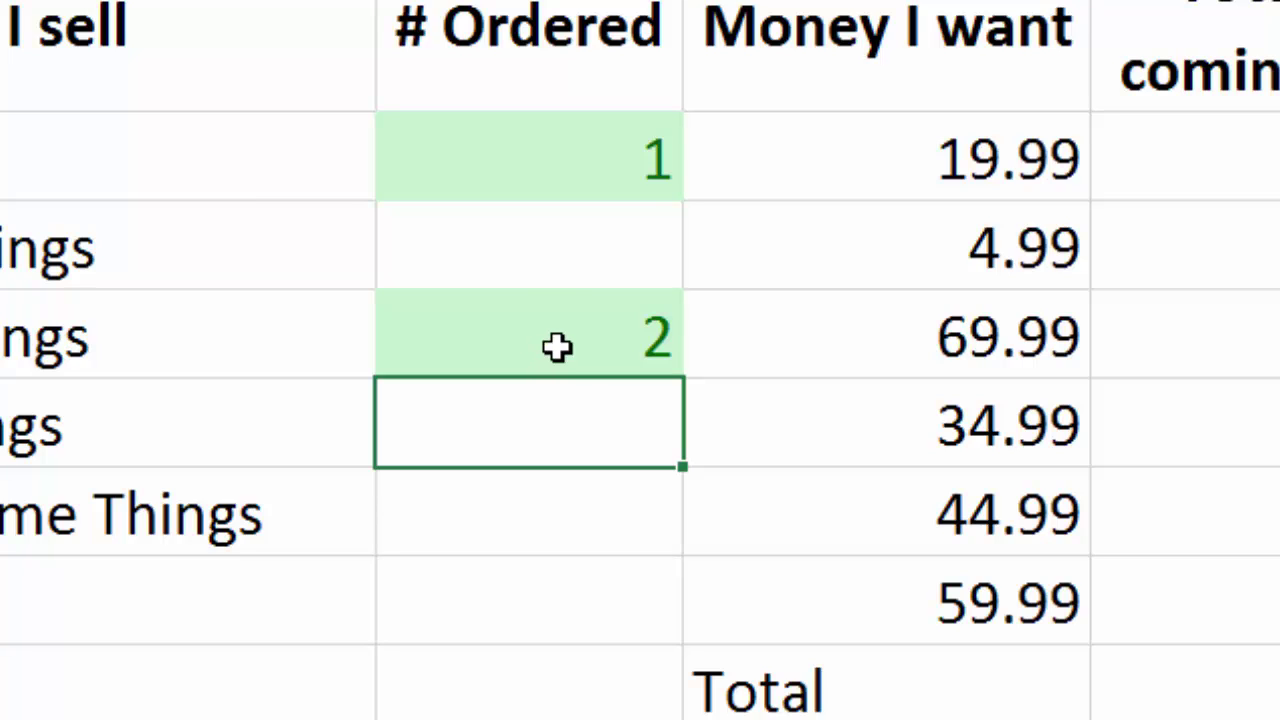
left_click(571, 272)
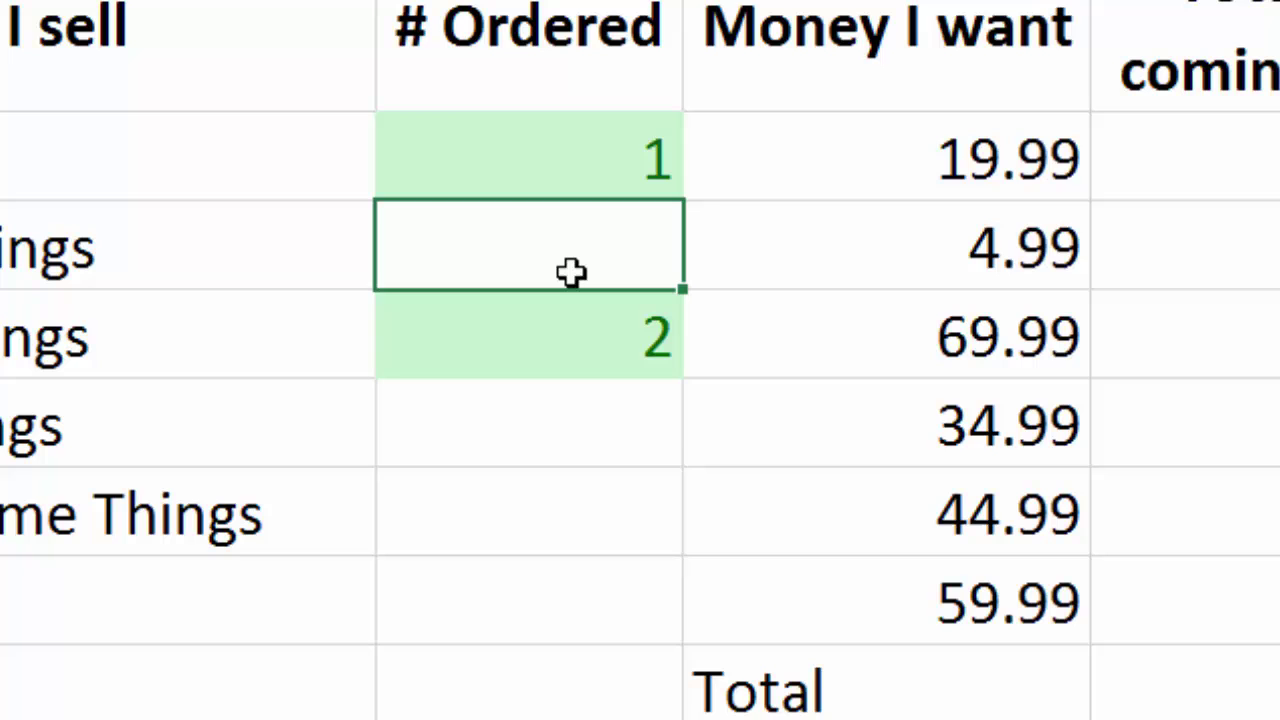
type("-1")
key("Return")
left_click(552, 256)
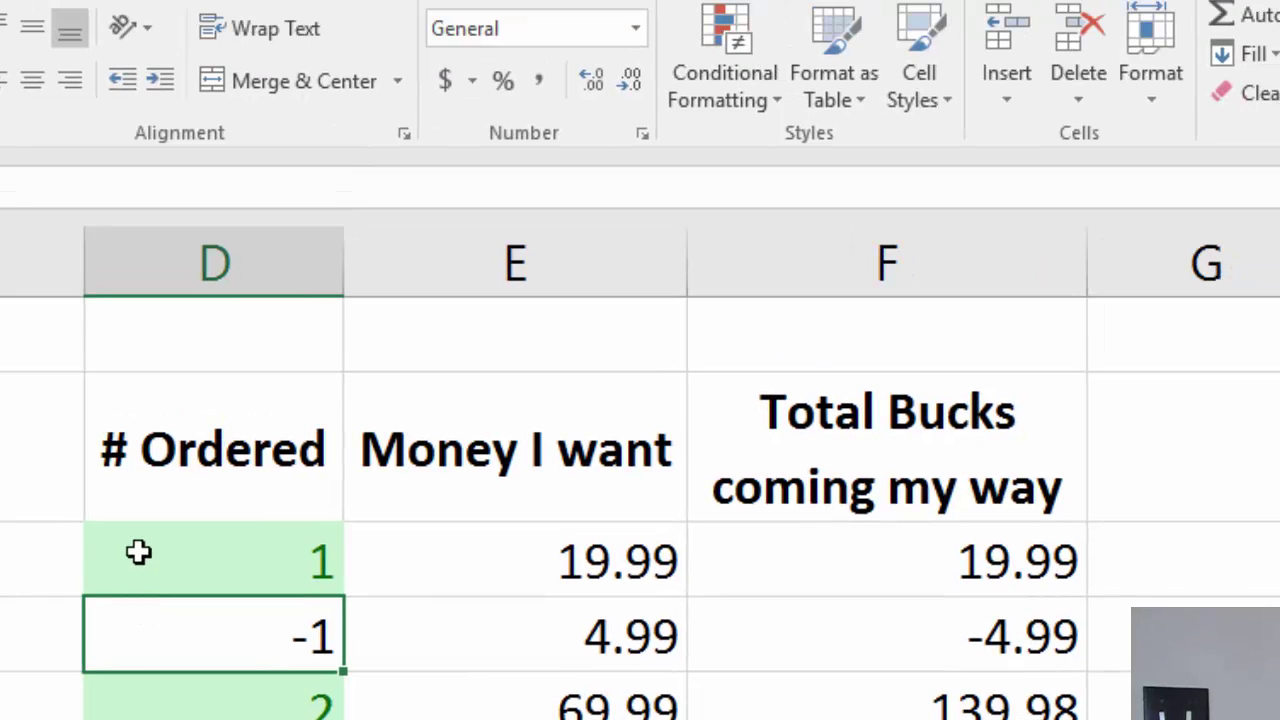
left_click_drag(138, 552, 140, 712)
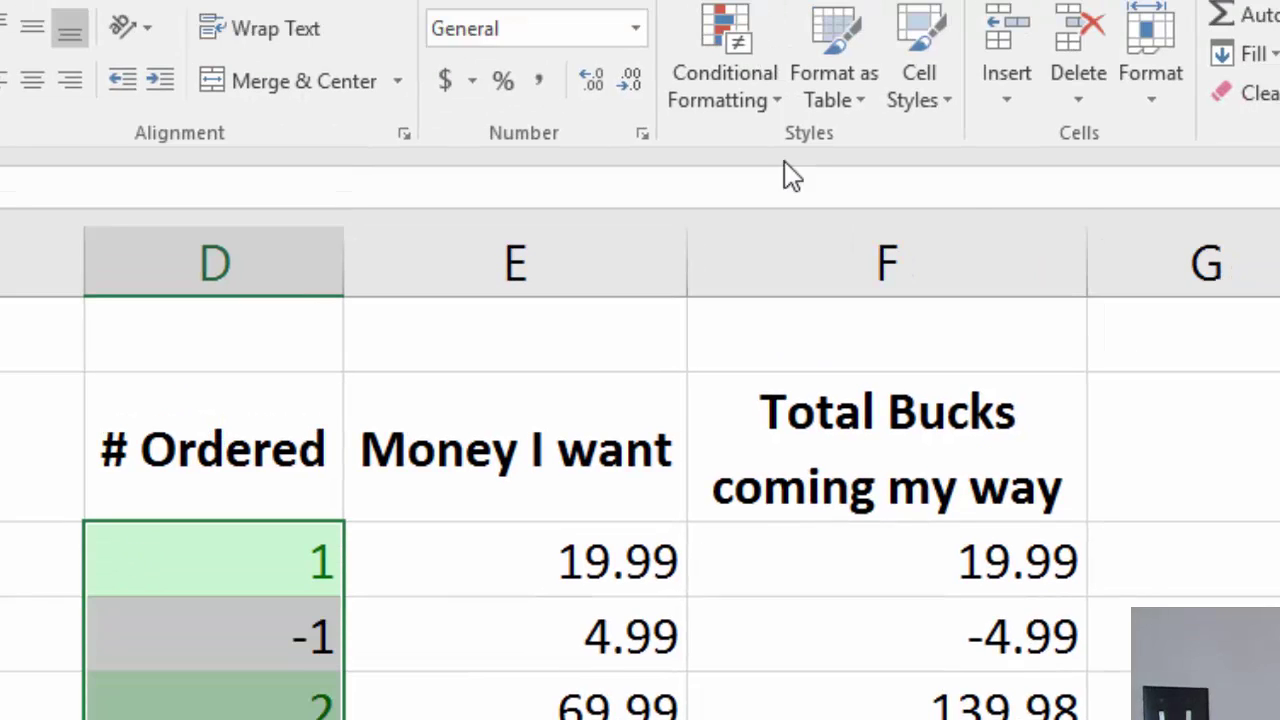
left_click(725, 90)
mouse_move(755, 175)
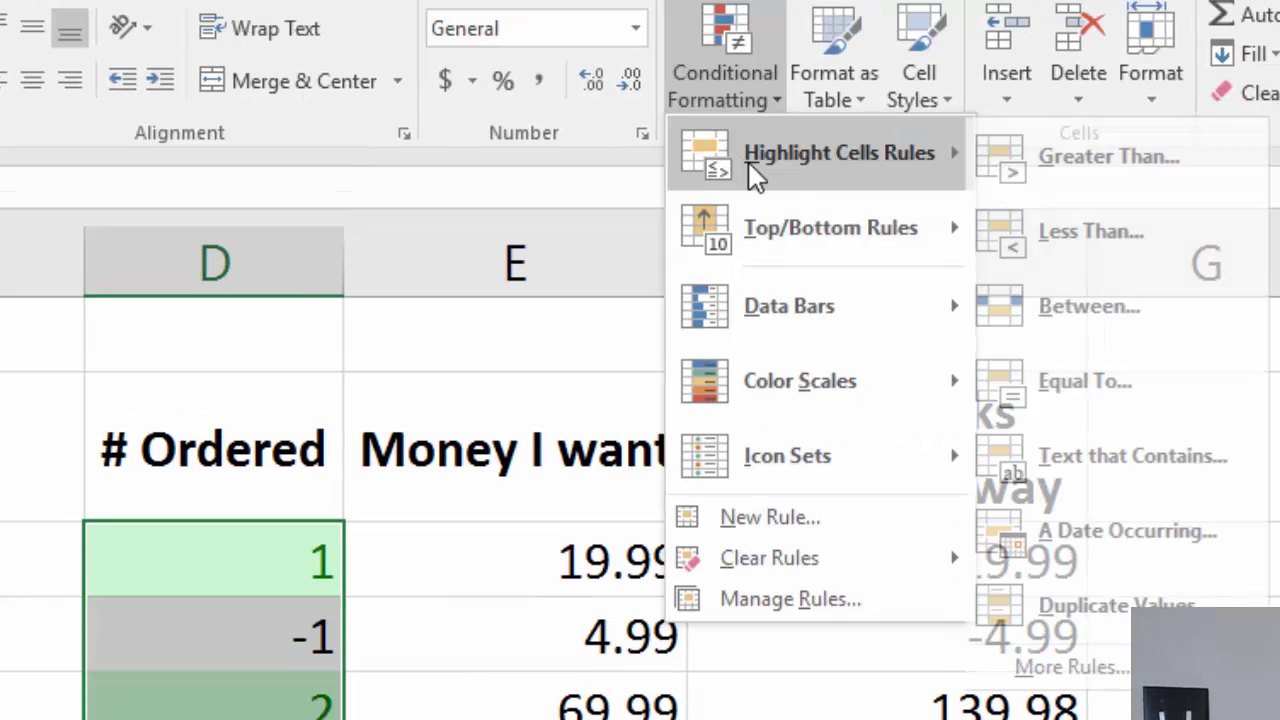
left_click(1090, 225)
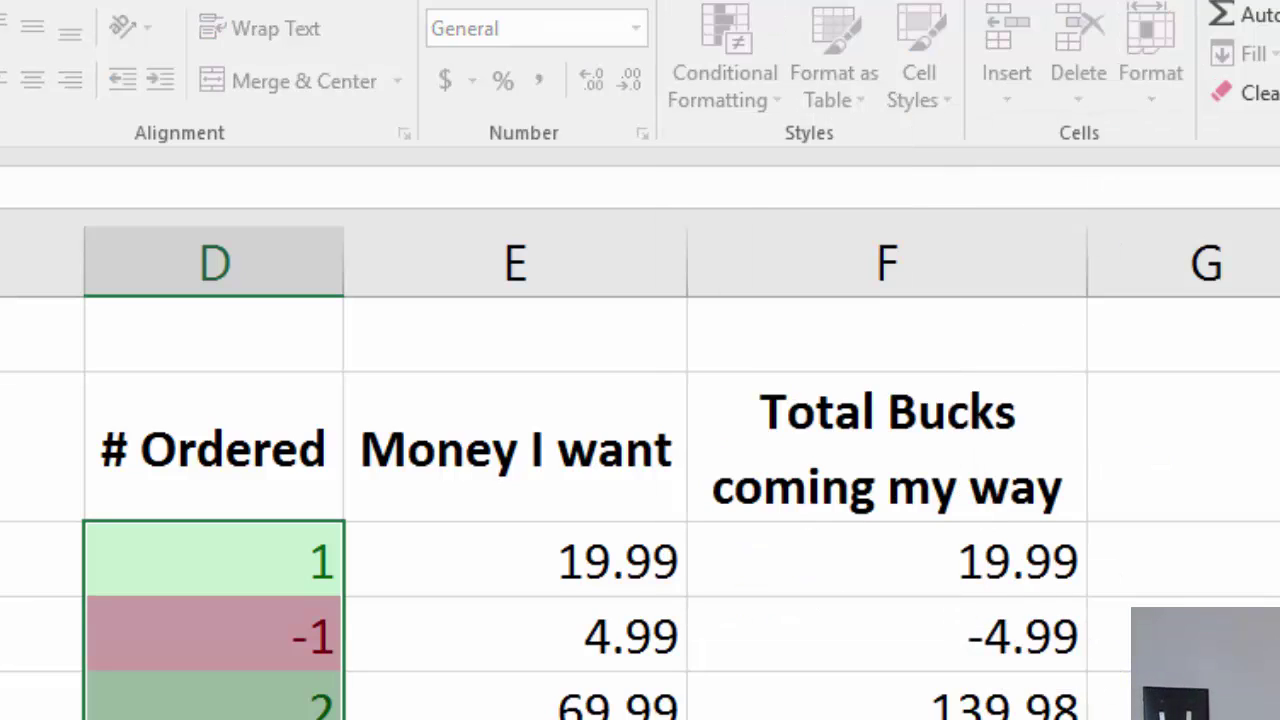
key("Escape")
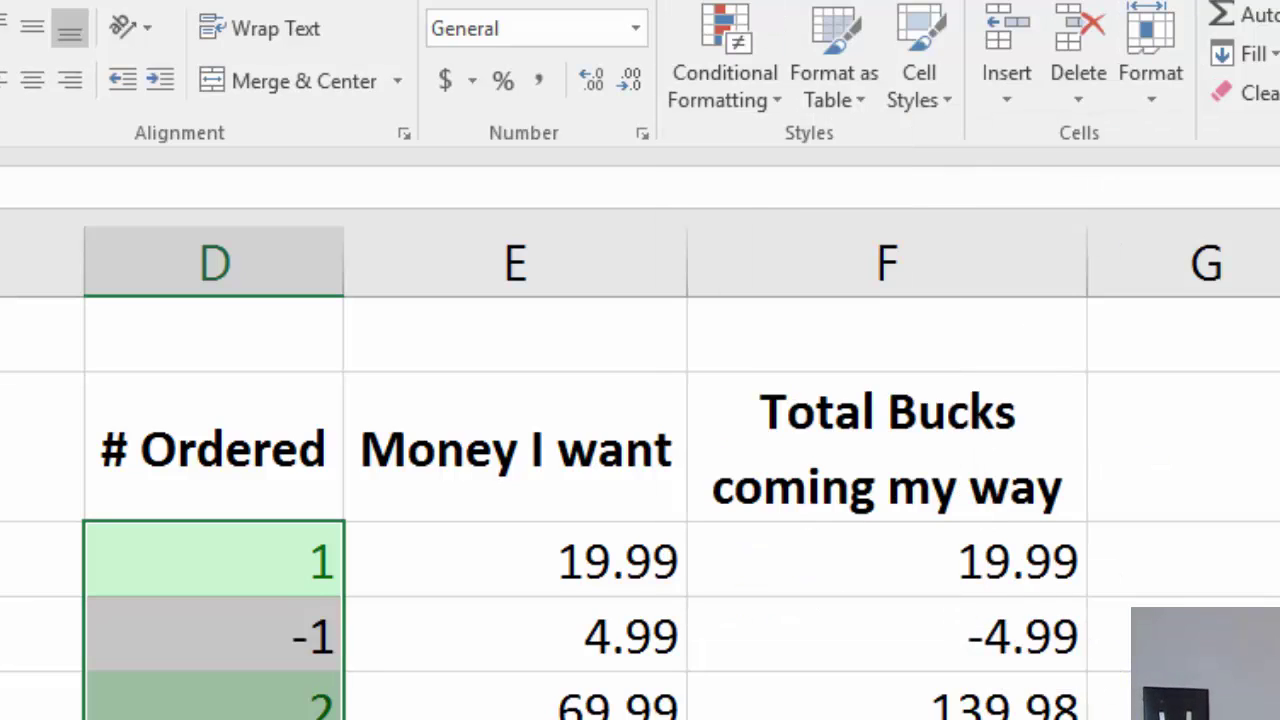
Edit the conditional formatting rule on D3:D8 so it formats cell values not equal to 0, and apply it
left_click(736, 35)
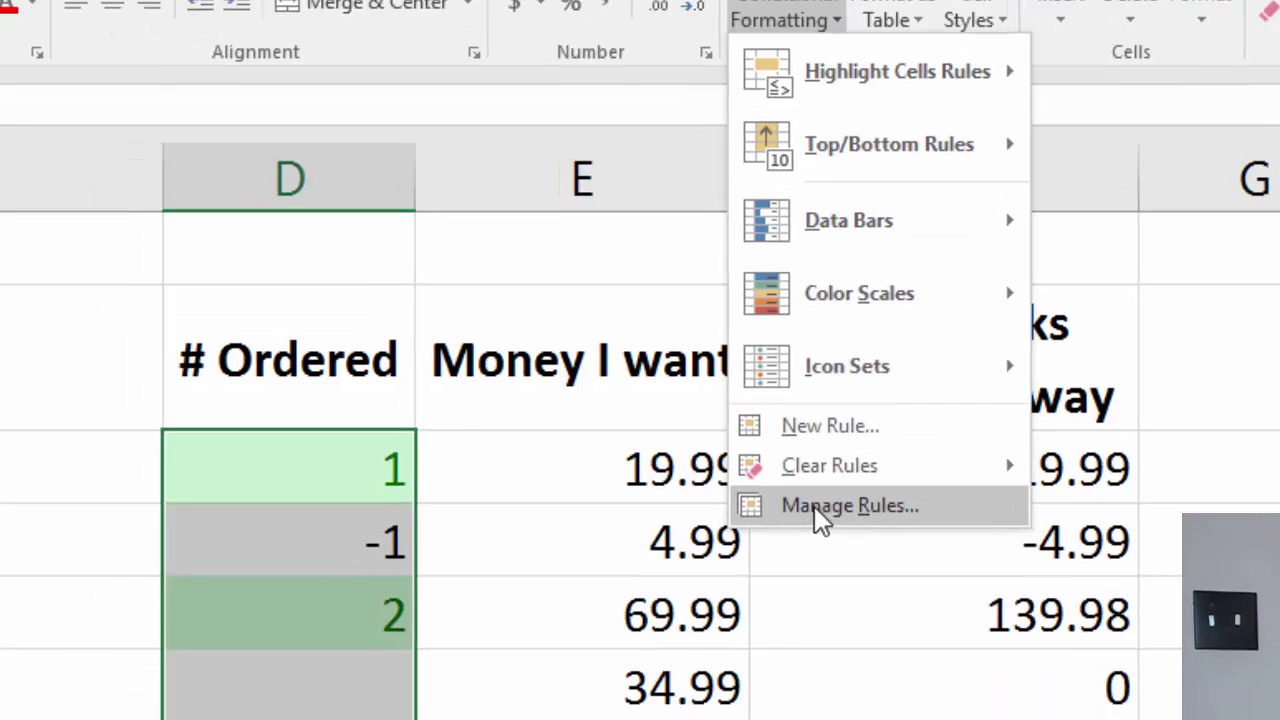
left_click(814, 506)
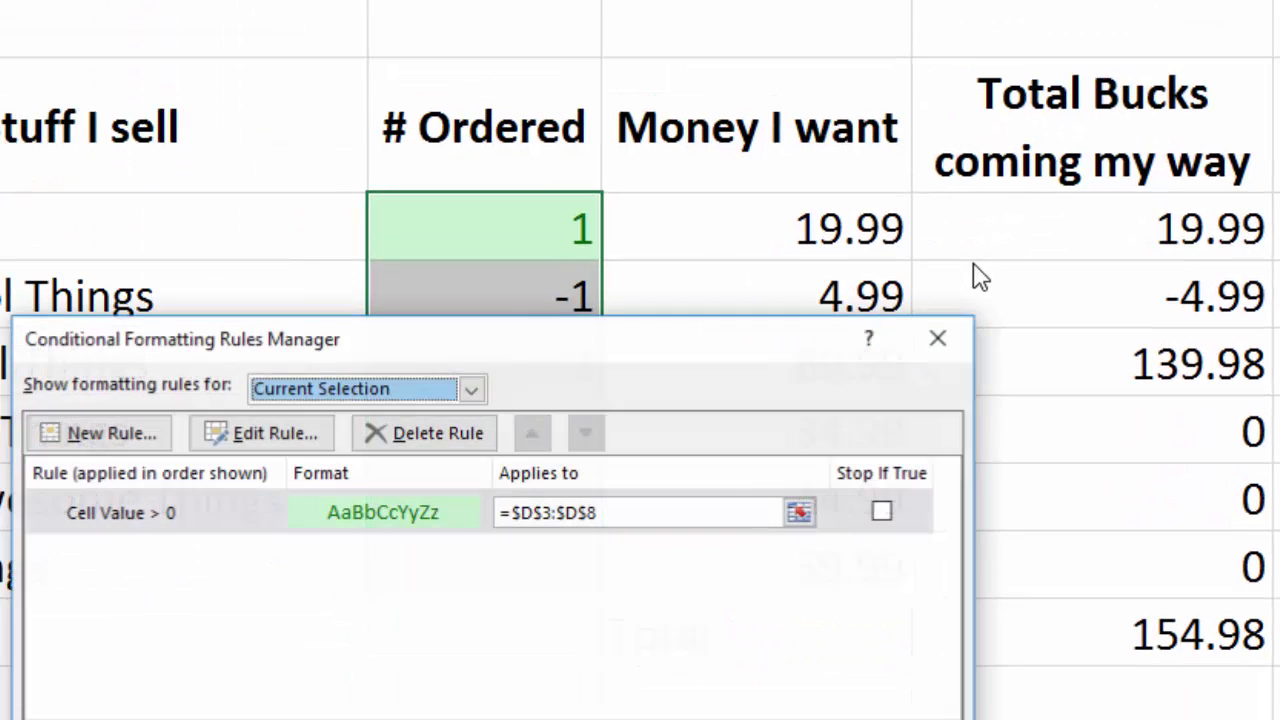
left_click(366, 537)
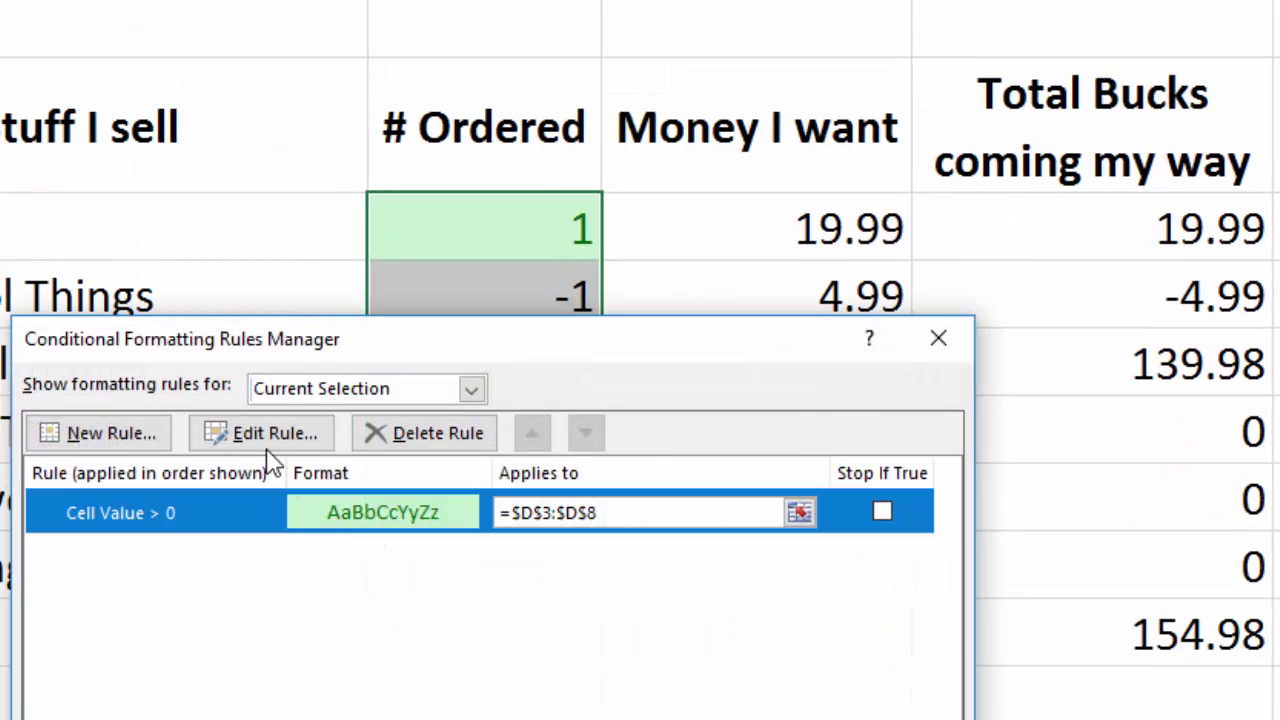
left_click(264, 447)
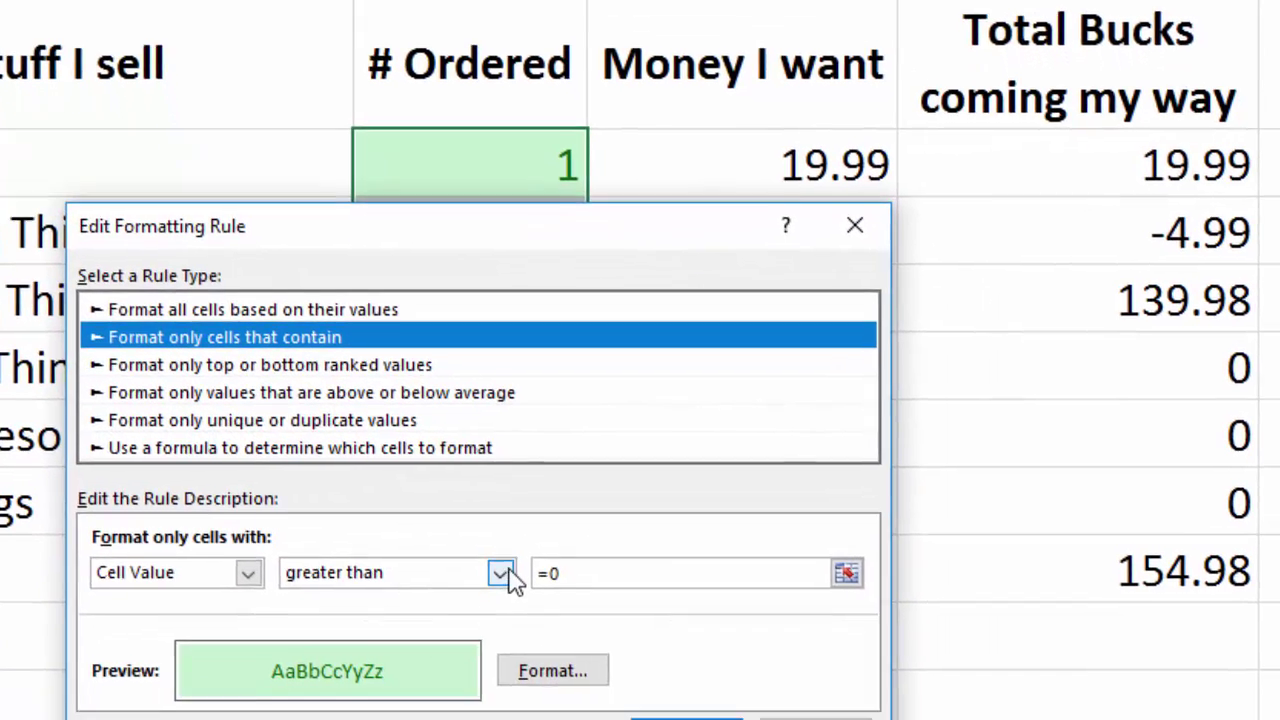
left_click(514, 637)
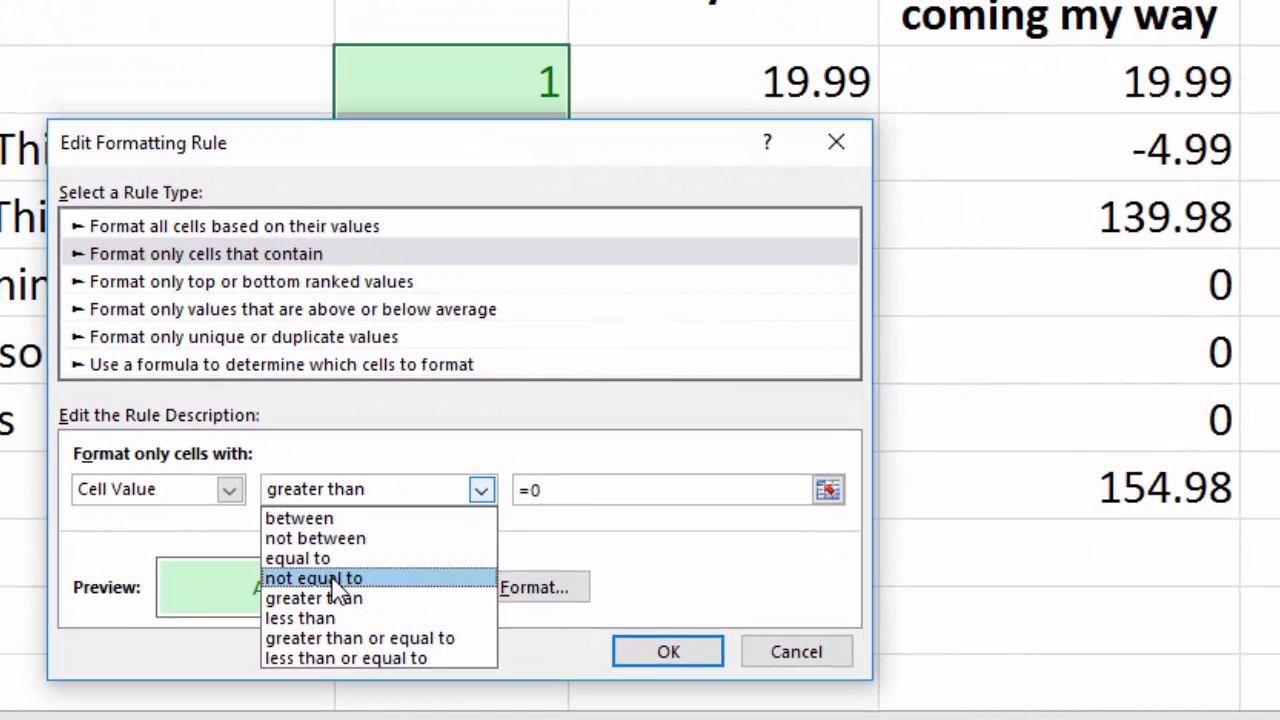
left_click(342, 579)
left_click(668, 652)
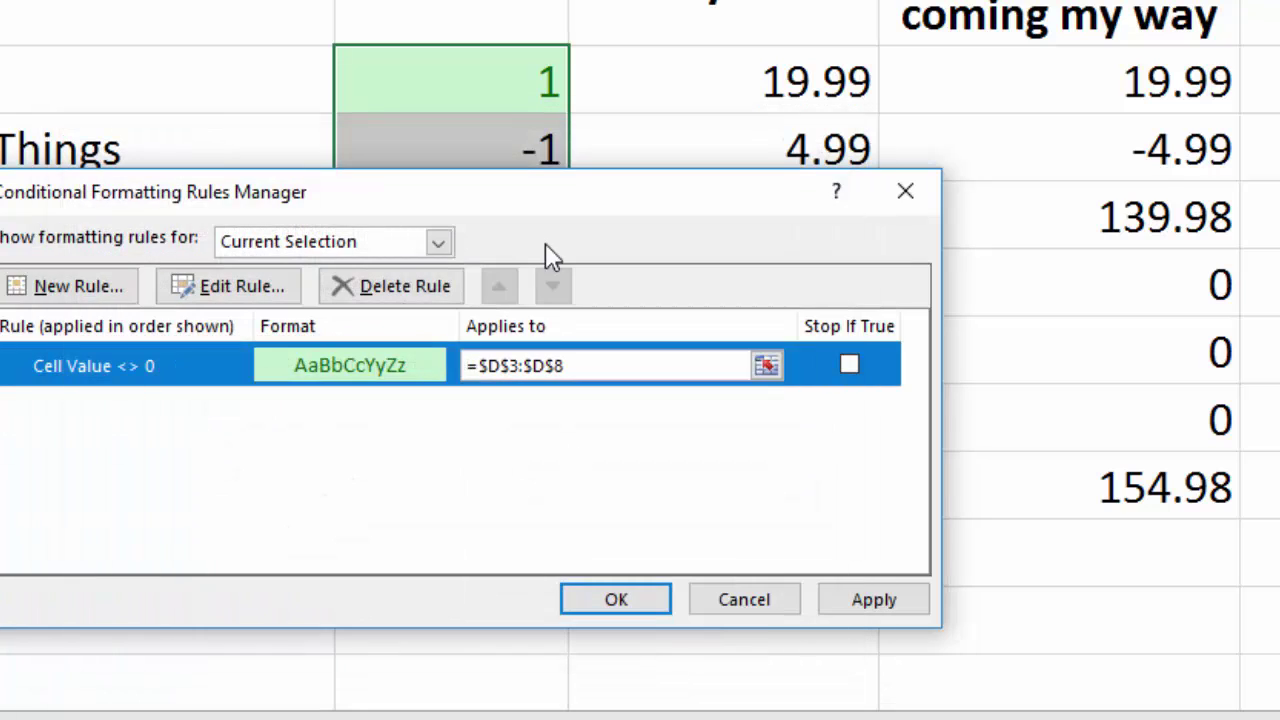
left_click(874, 597)
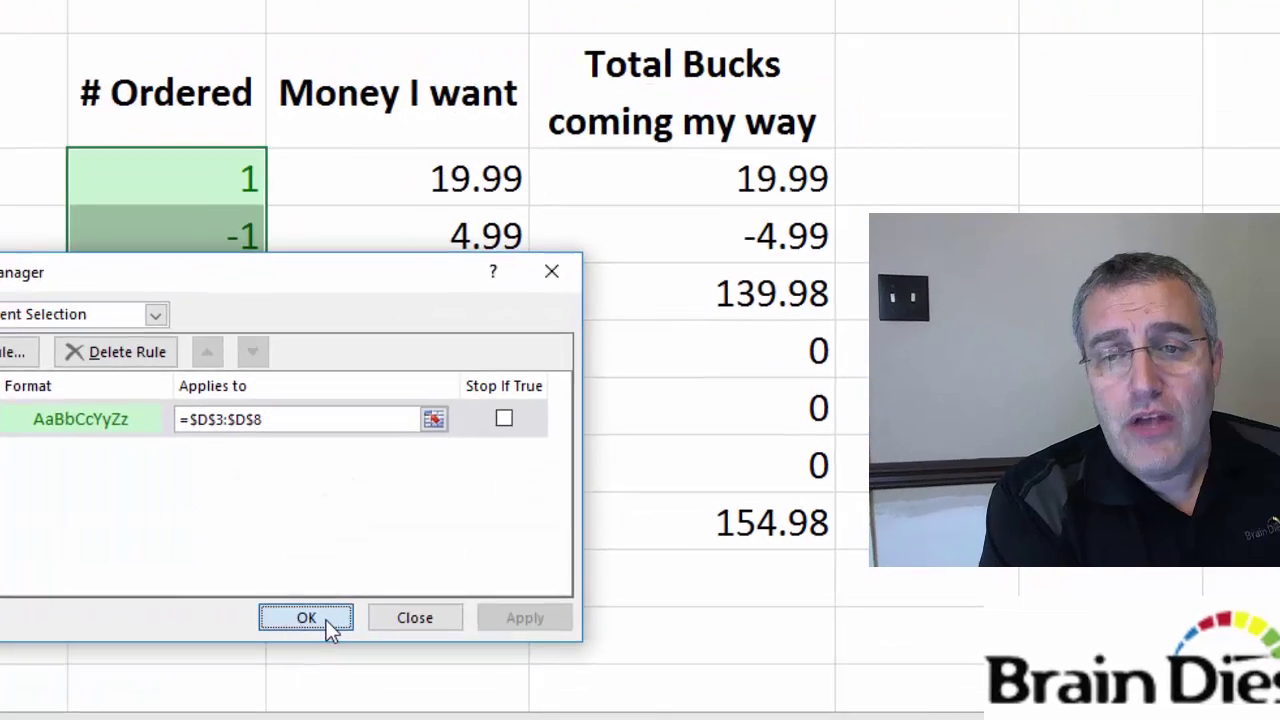
left_click(504, 606)
left_click(431, 495)
left_click(142, 340)
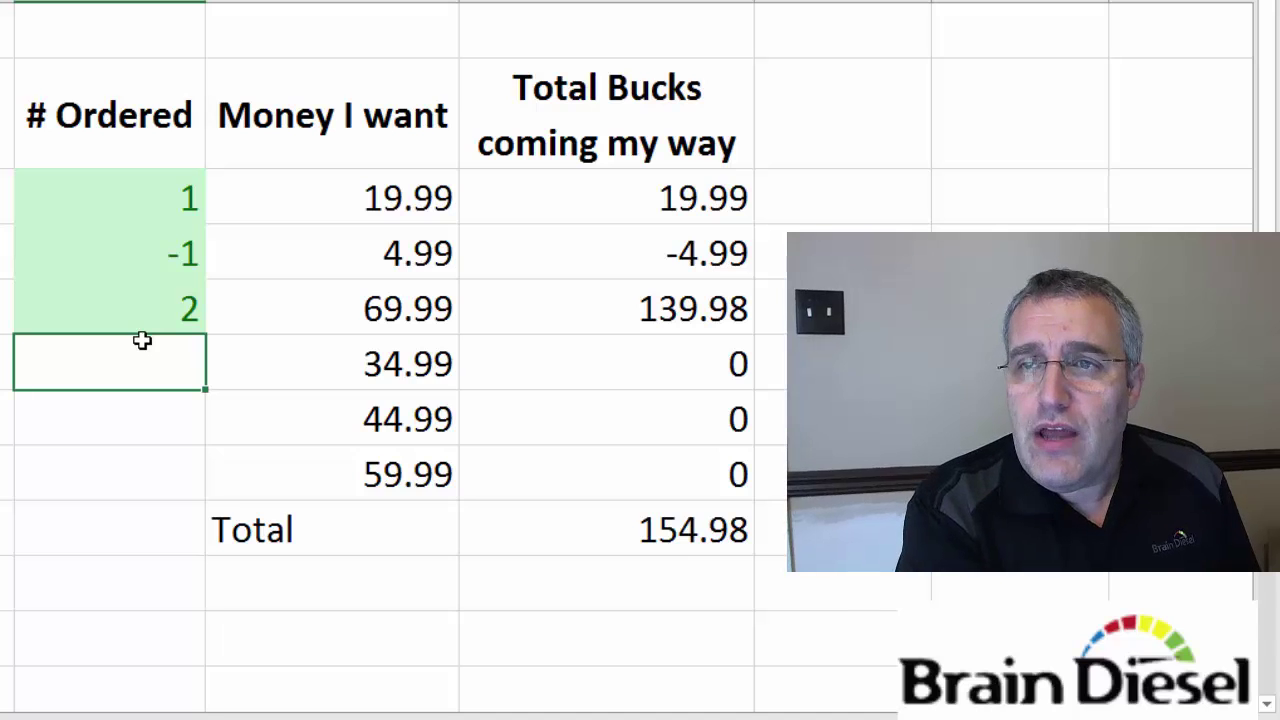
Clear the conditional formatting rules from the entire sheet and delete the quantities in D3:D5
left_click(520, 0)
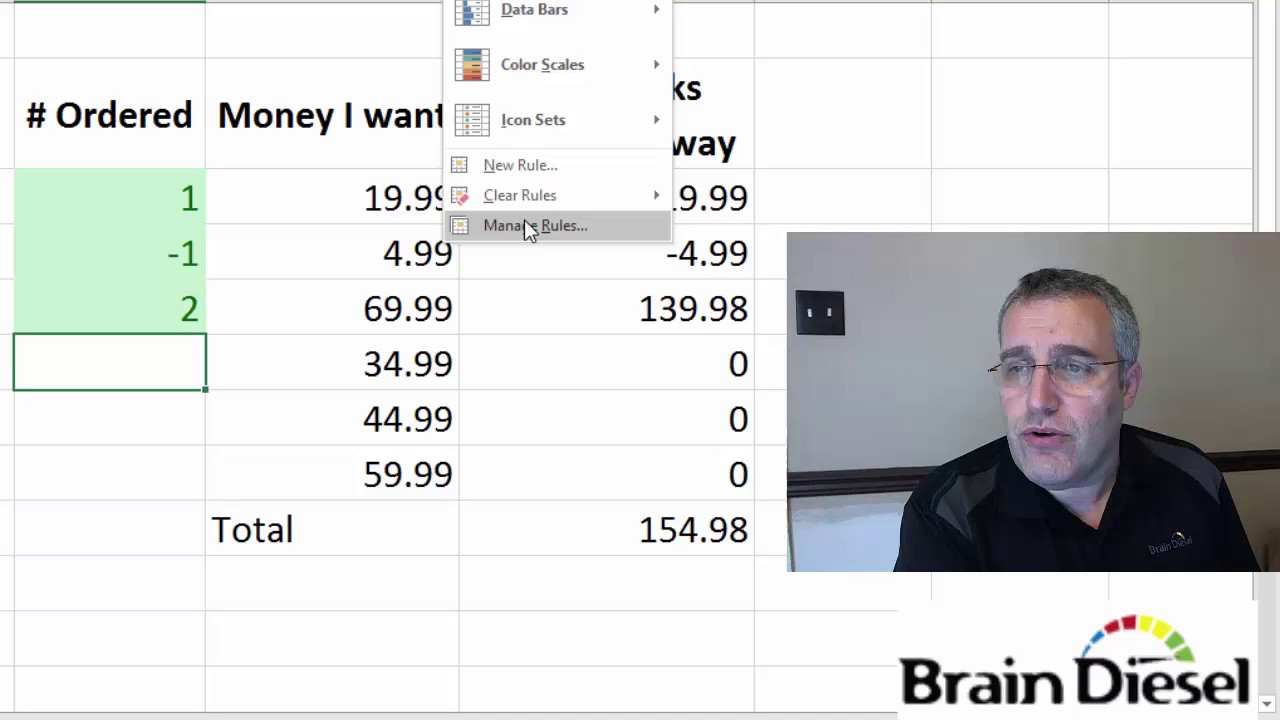
mouse_move(560, 195)
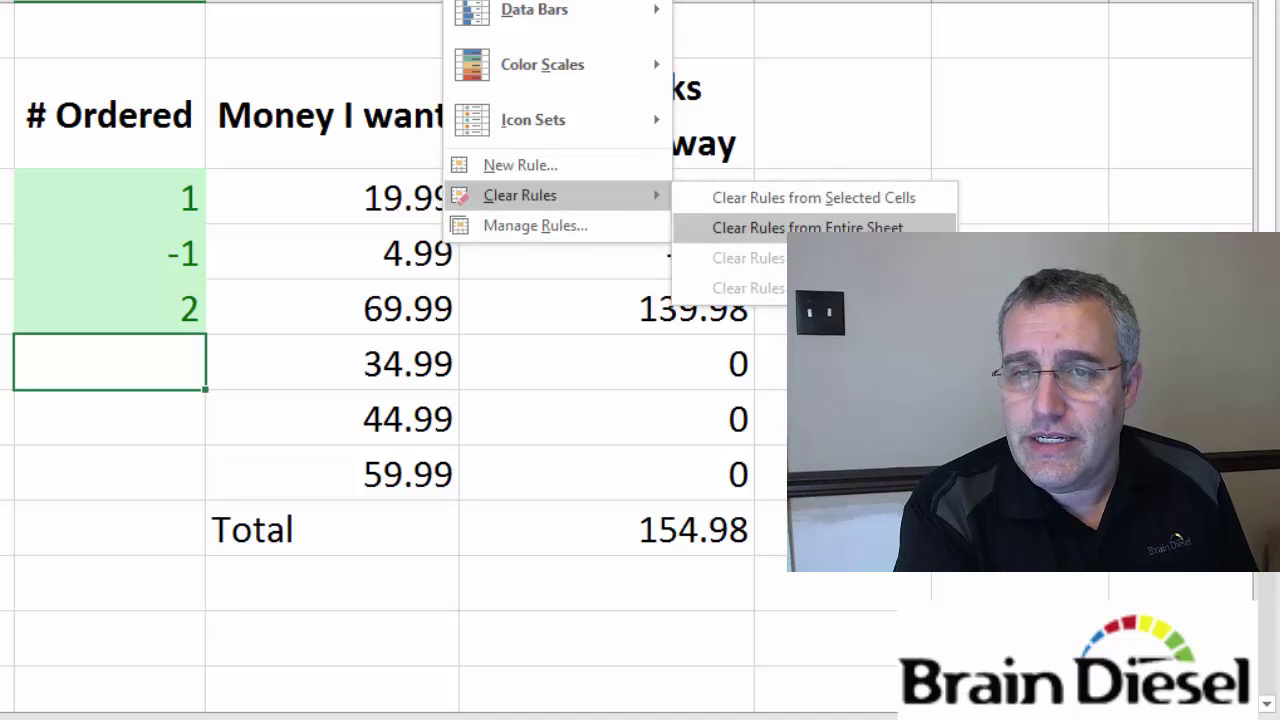
left_click(800, 227)
left_click_drag(109, 209, 103, 294)
key("Delete")
Start a new conditional formatting rule for the Things row, C3:F3, that uses a formula to determine which cells to format
left_click(0, 478)
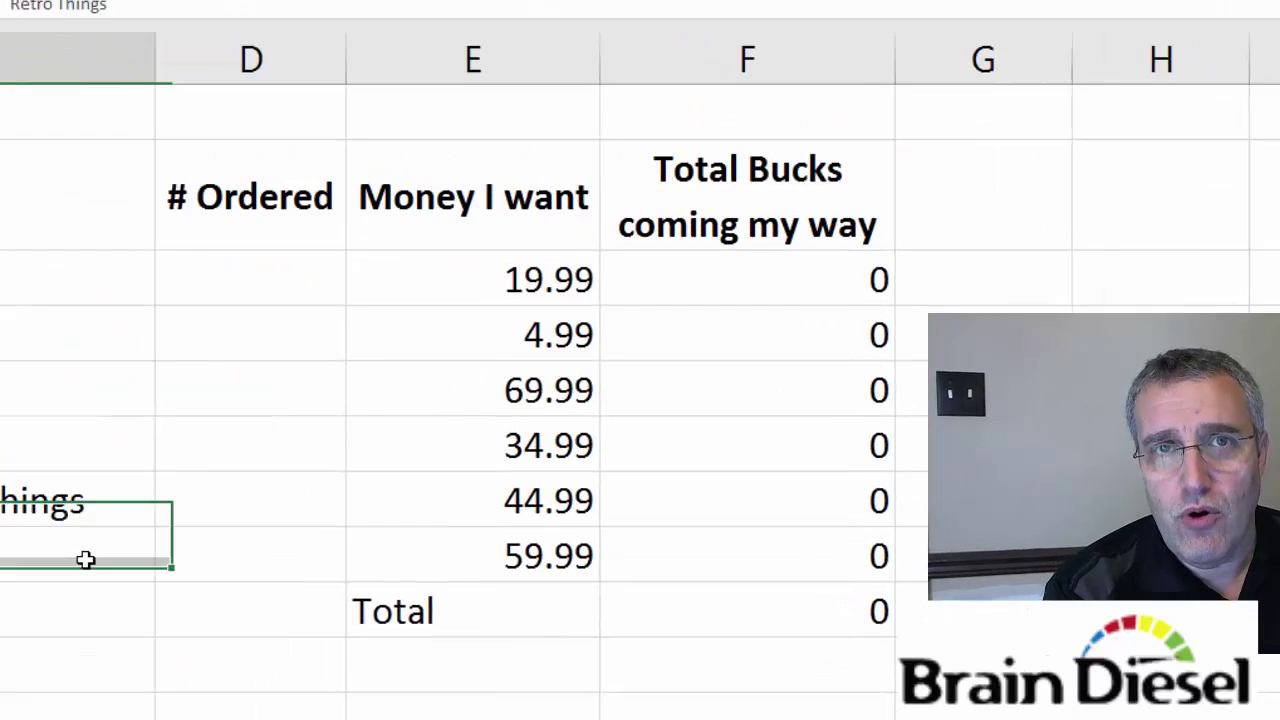
left_click_drag(0, 276, 612, 280)
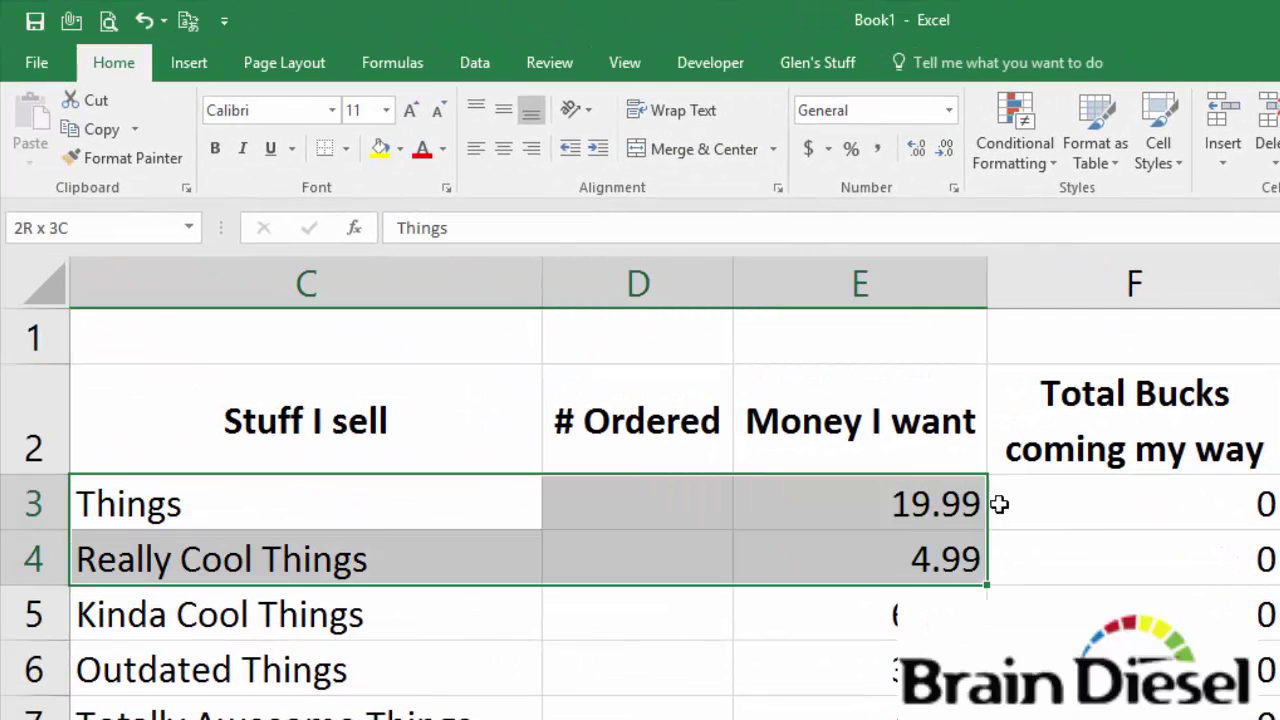
left_click_drag(999, 504, 1114, 506)
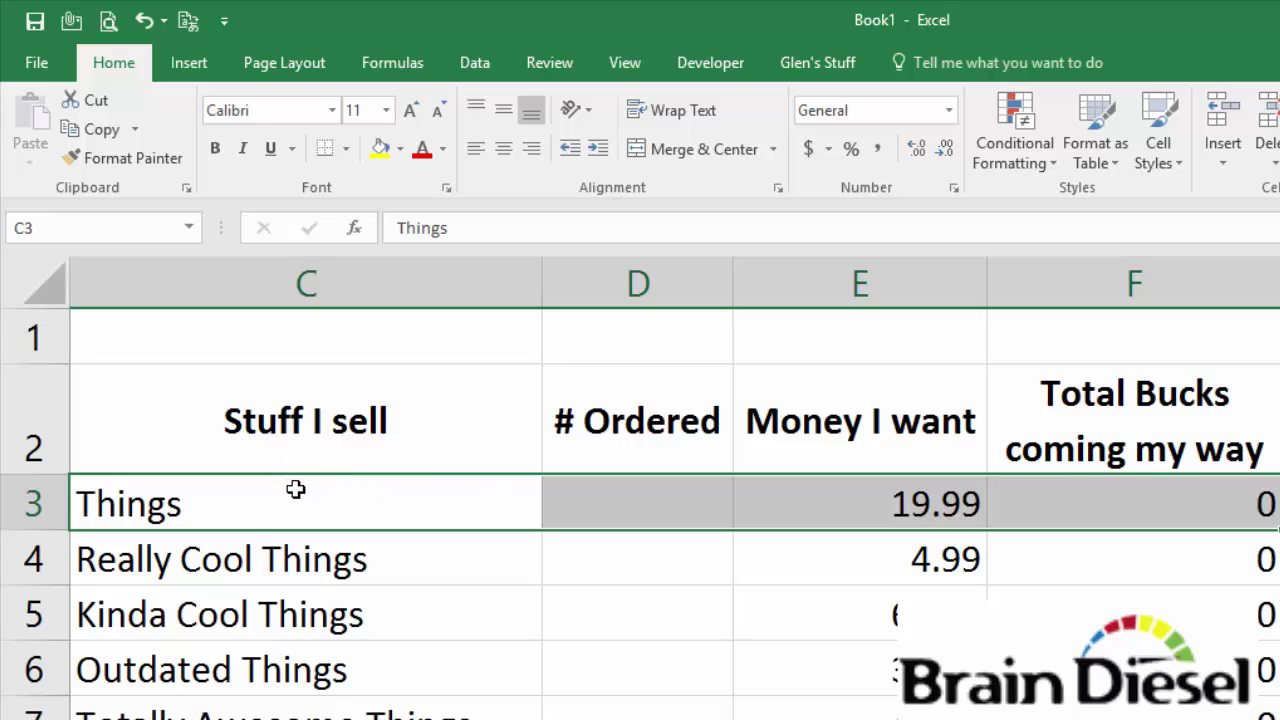
left_click(1021, 130)
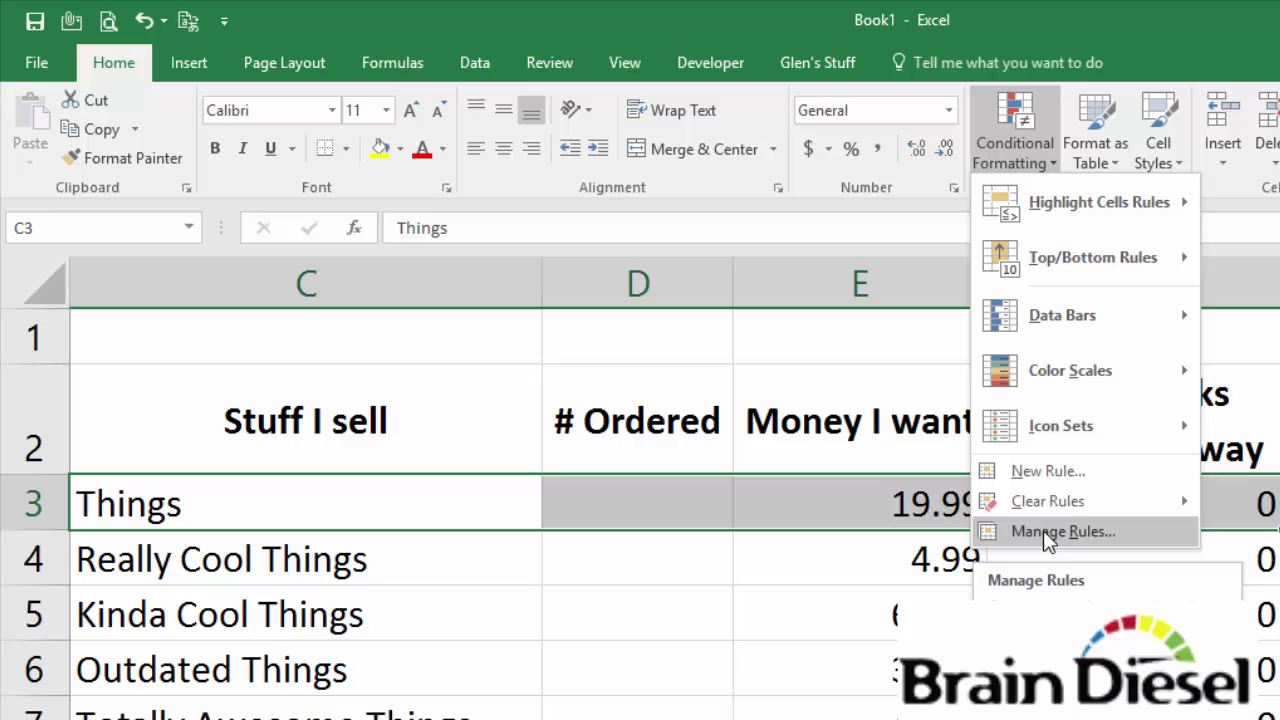
left_click(1033, 472)
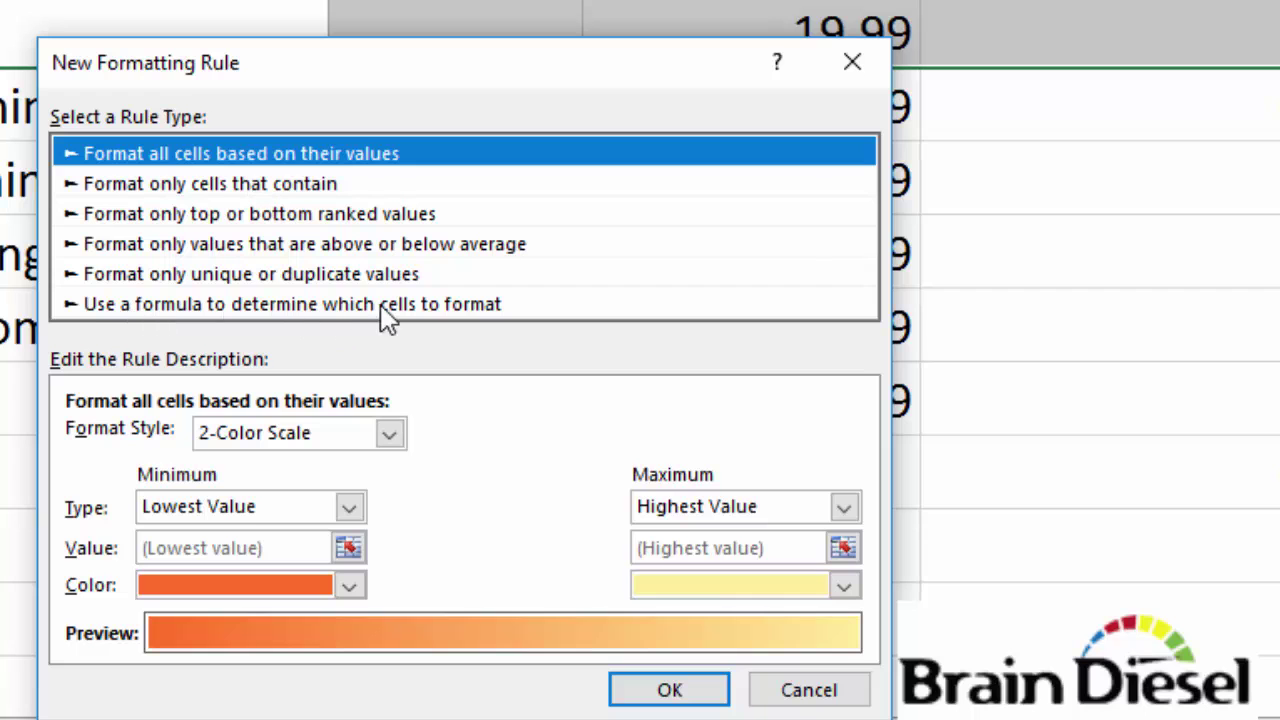
left_click(492, 312)
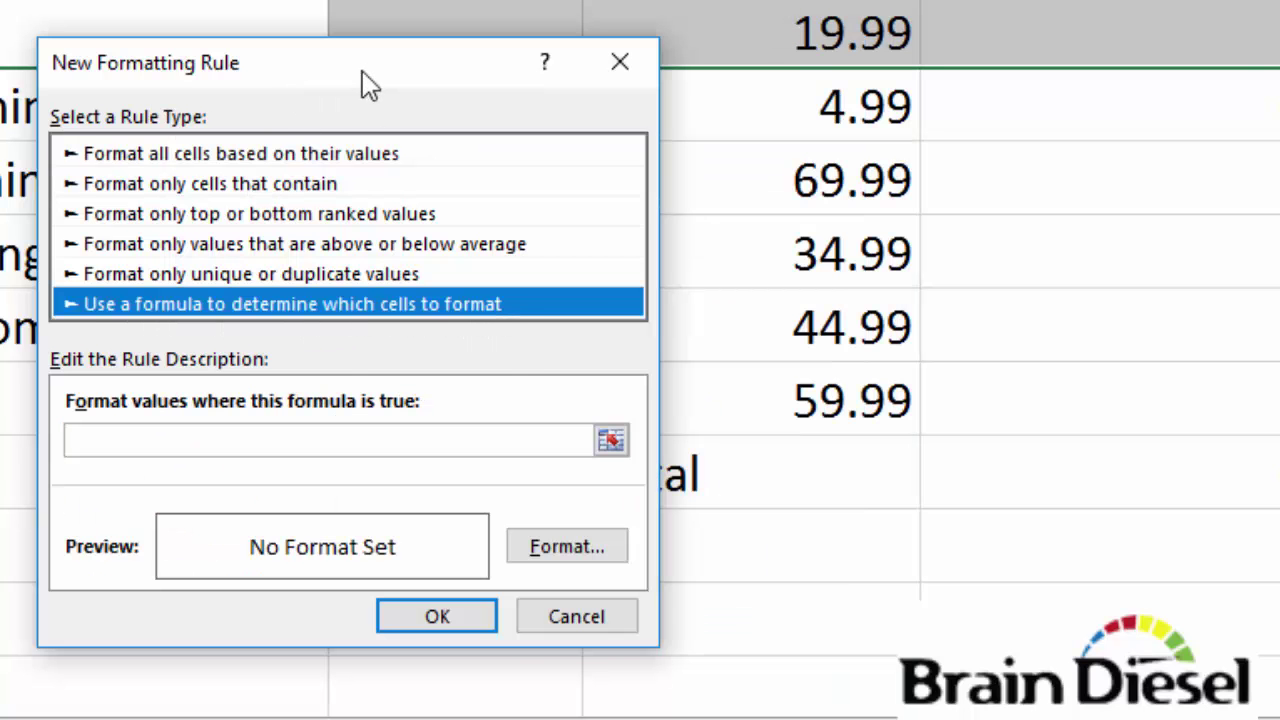
left_click_drag(362, 84, 590, 120)
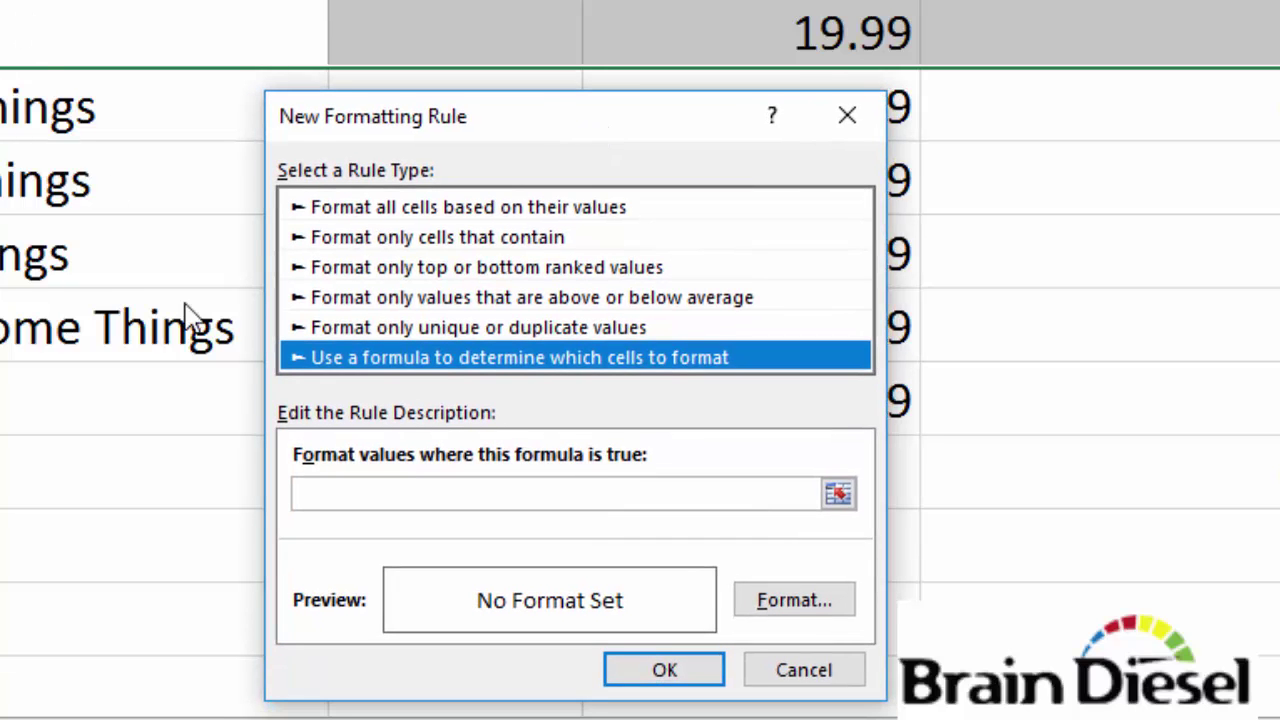
Enter =$D3<>0 as the rule's formula, keeping column D absolute and the row relative
left_click(321, 490)
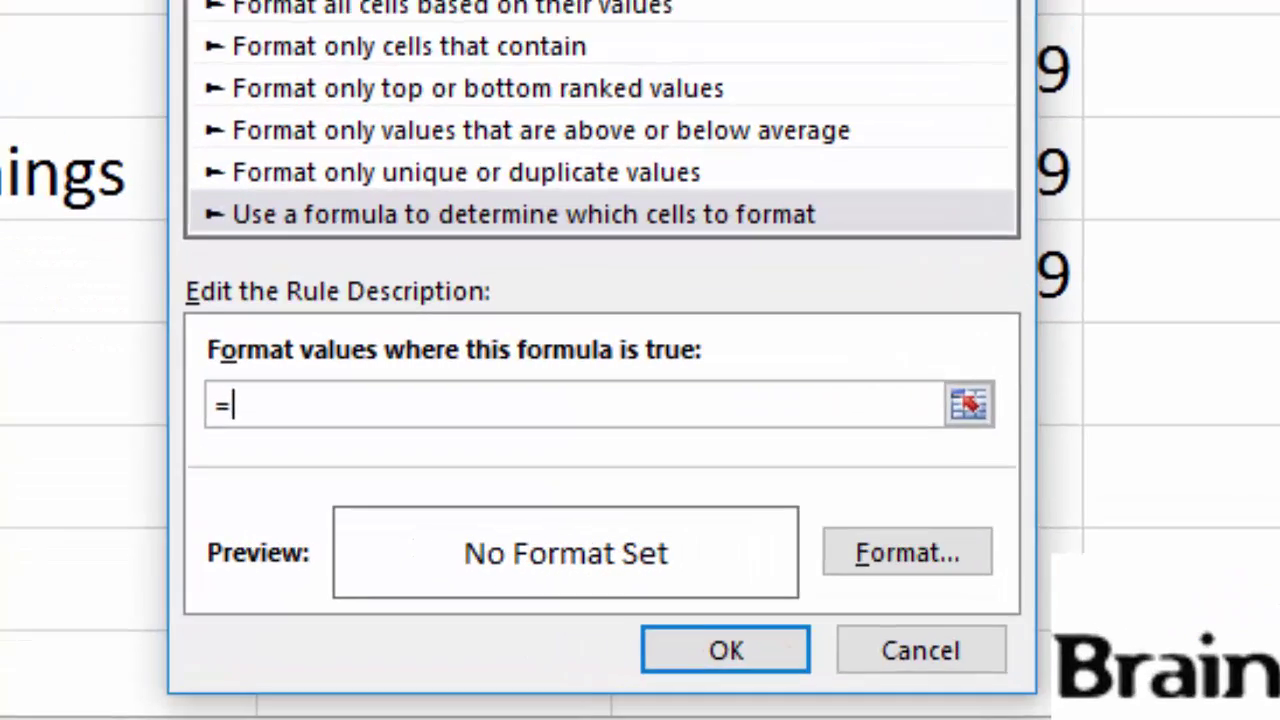
left_click(408, 27)
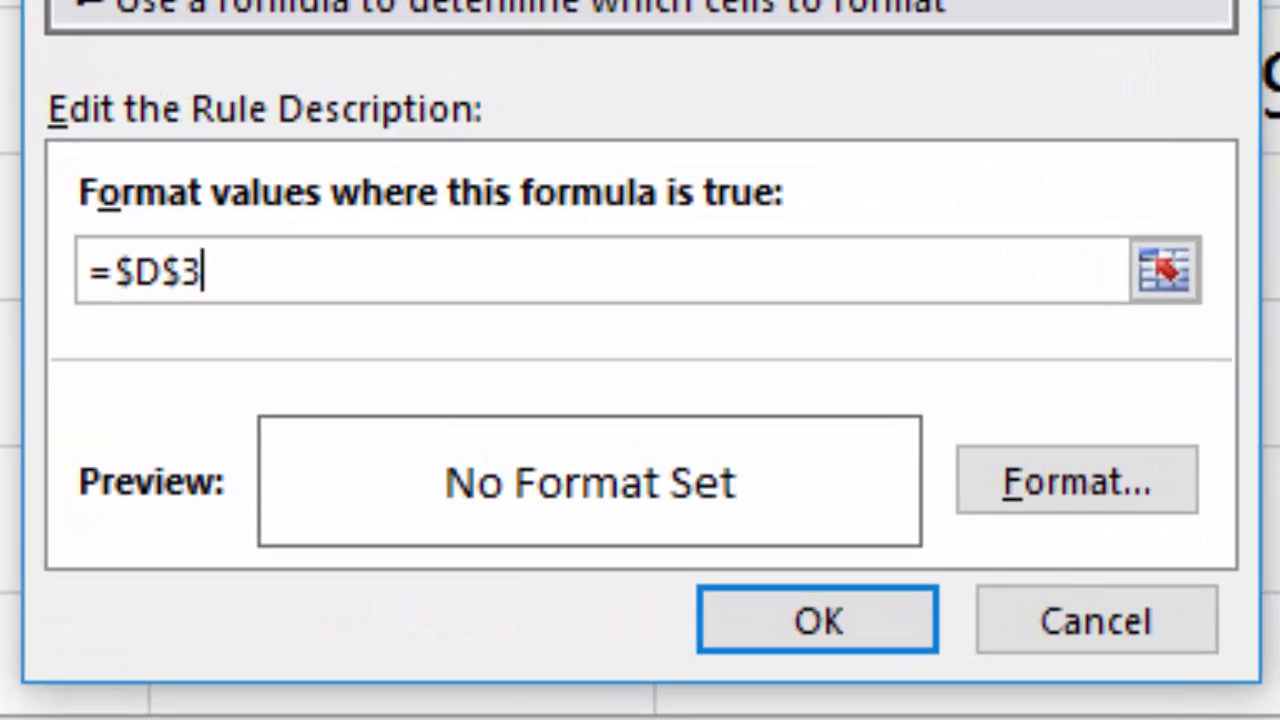
type("<>")
type(")")
type("0")
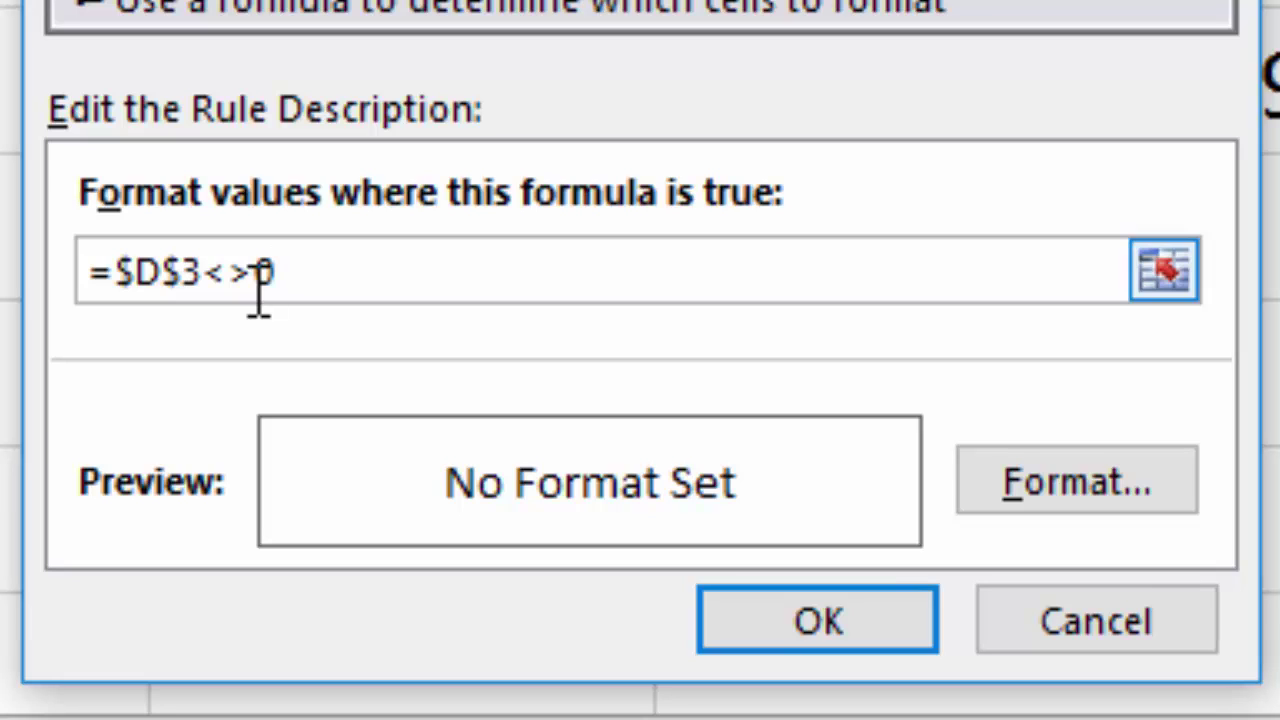
left_click(182, 278)
key("BackSpace")
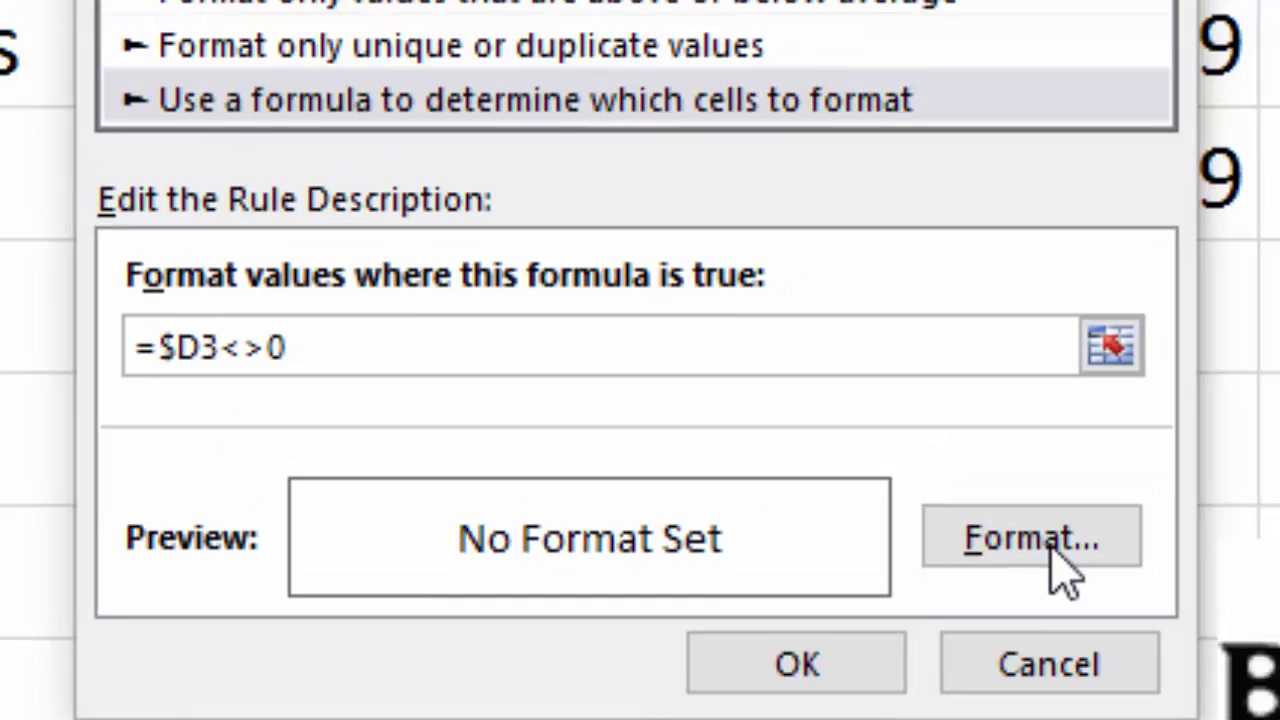
Give the rule a yellow fill and apply it to the Things row
left_click(1097, 492)
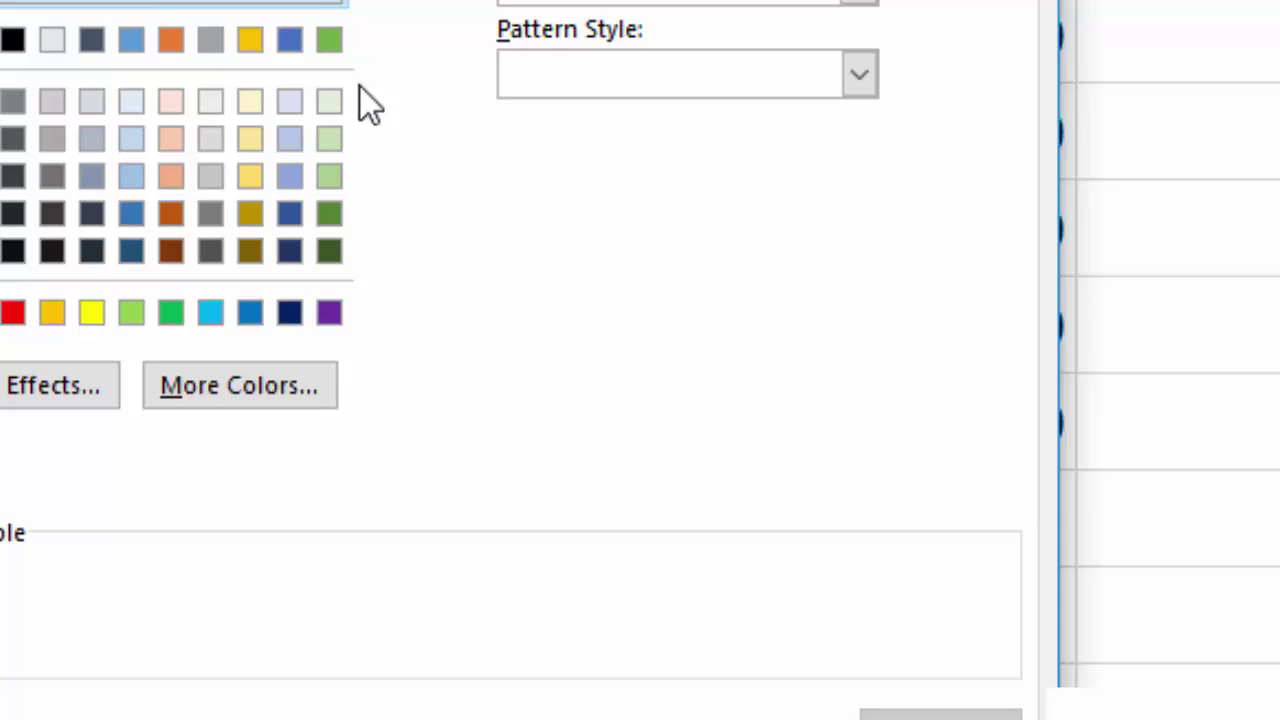
left_click(184, 460)
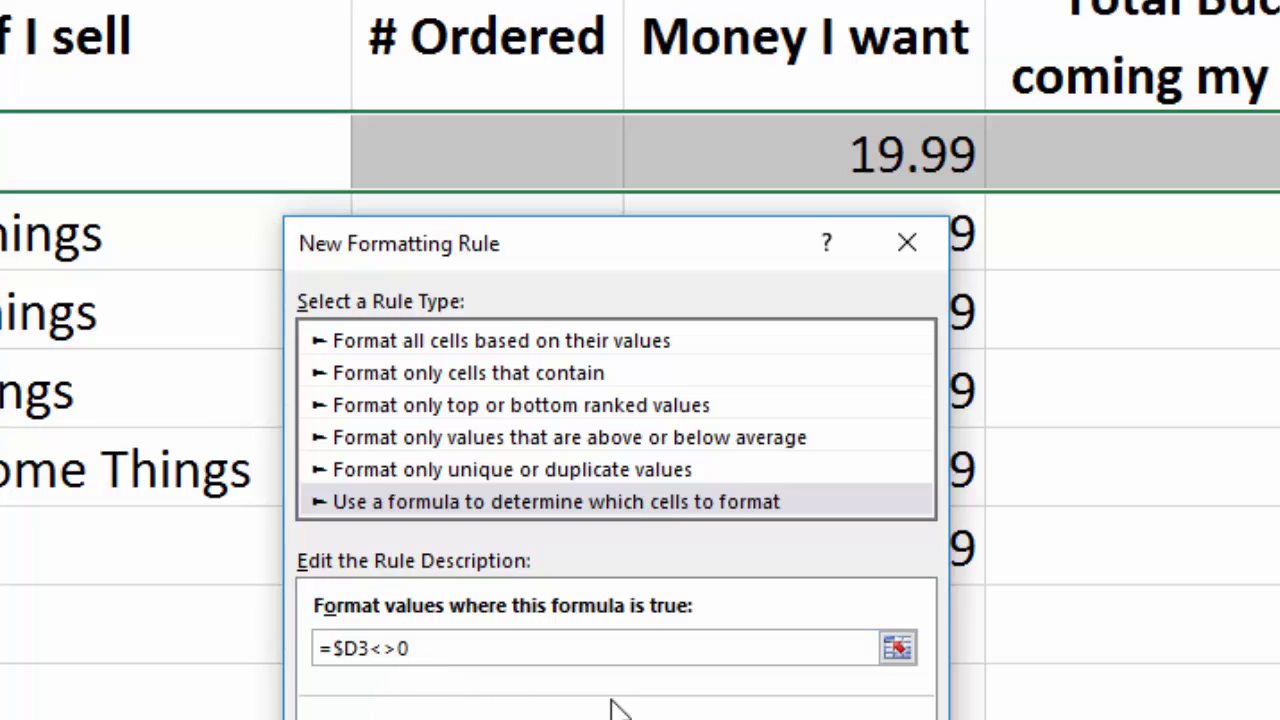
key("Return")
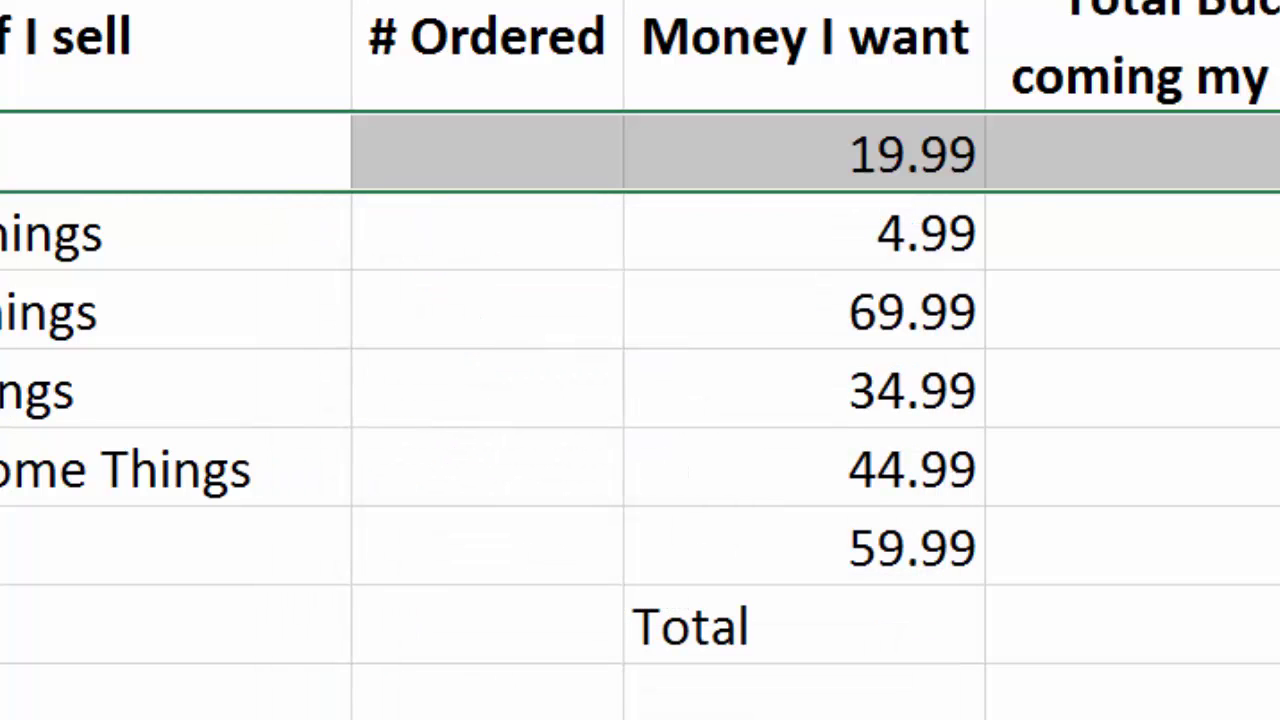
Test the rule by entering 1 as the ordered quantity in D3 and changing it to -1
left_click(516, 167)
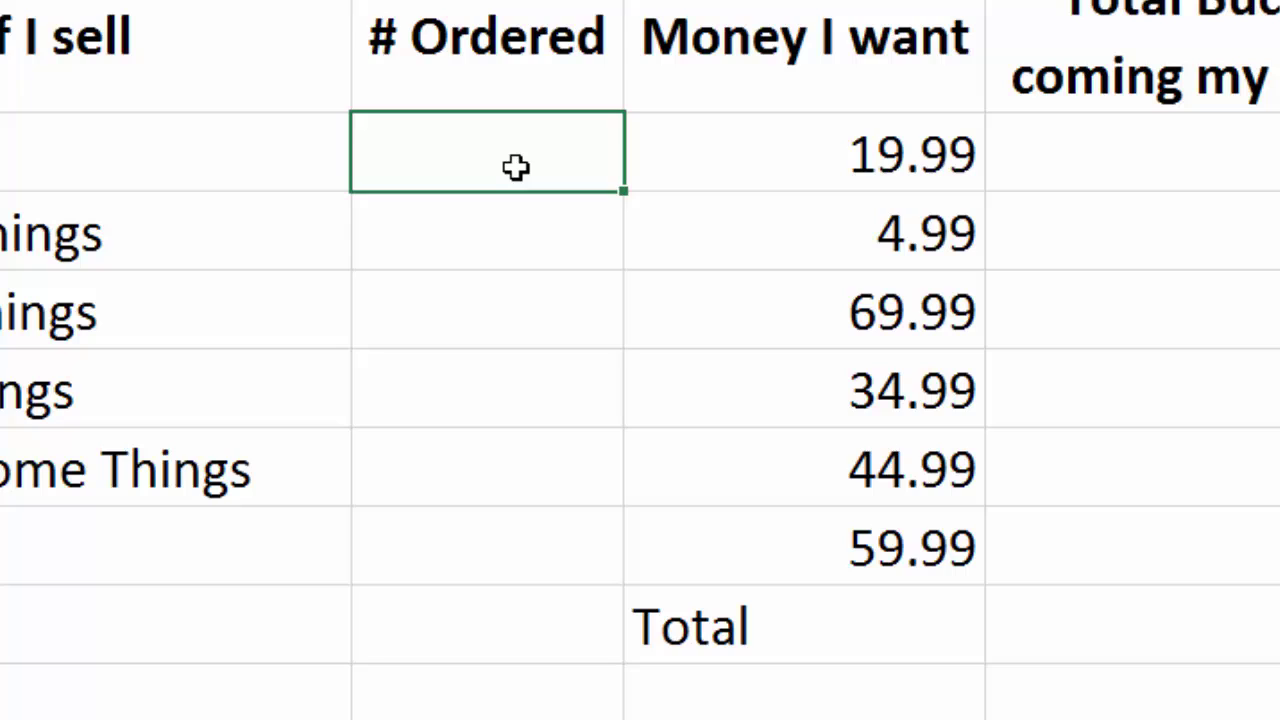
type("1")
key("Return")
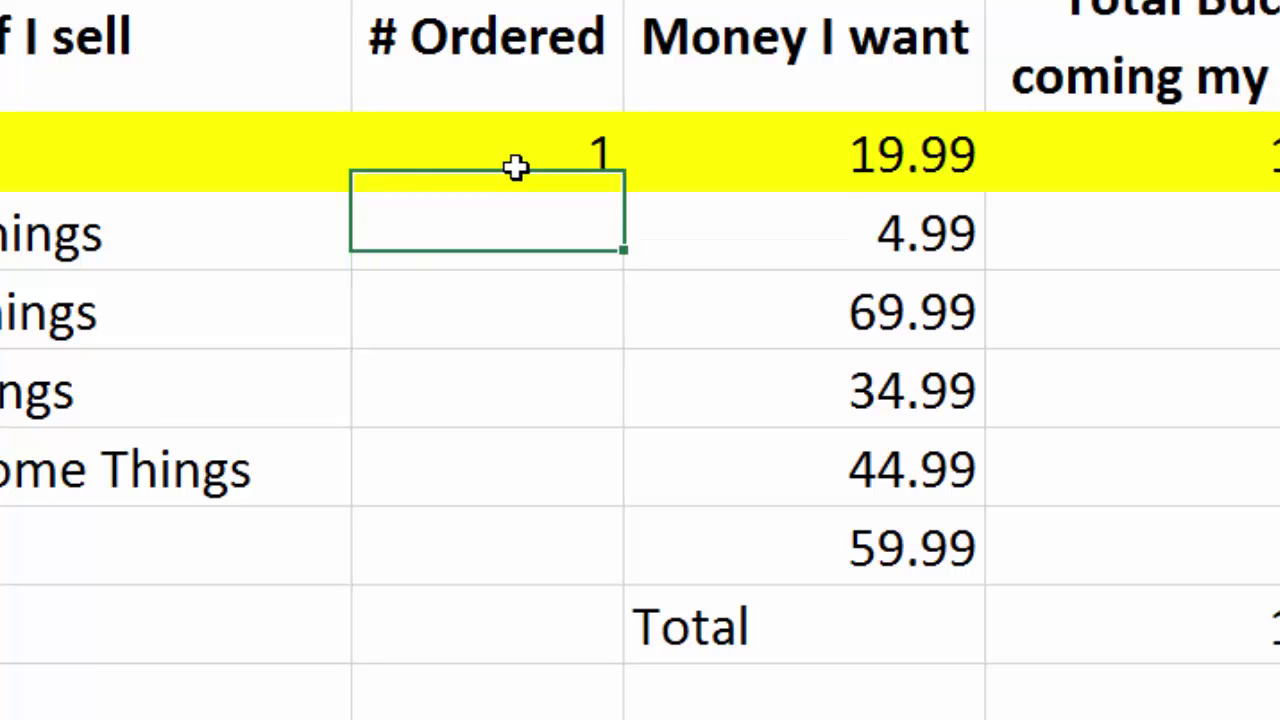
double_click(516, 167)
type("-")
key("Return")
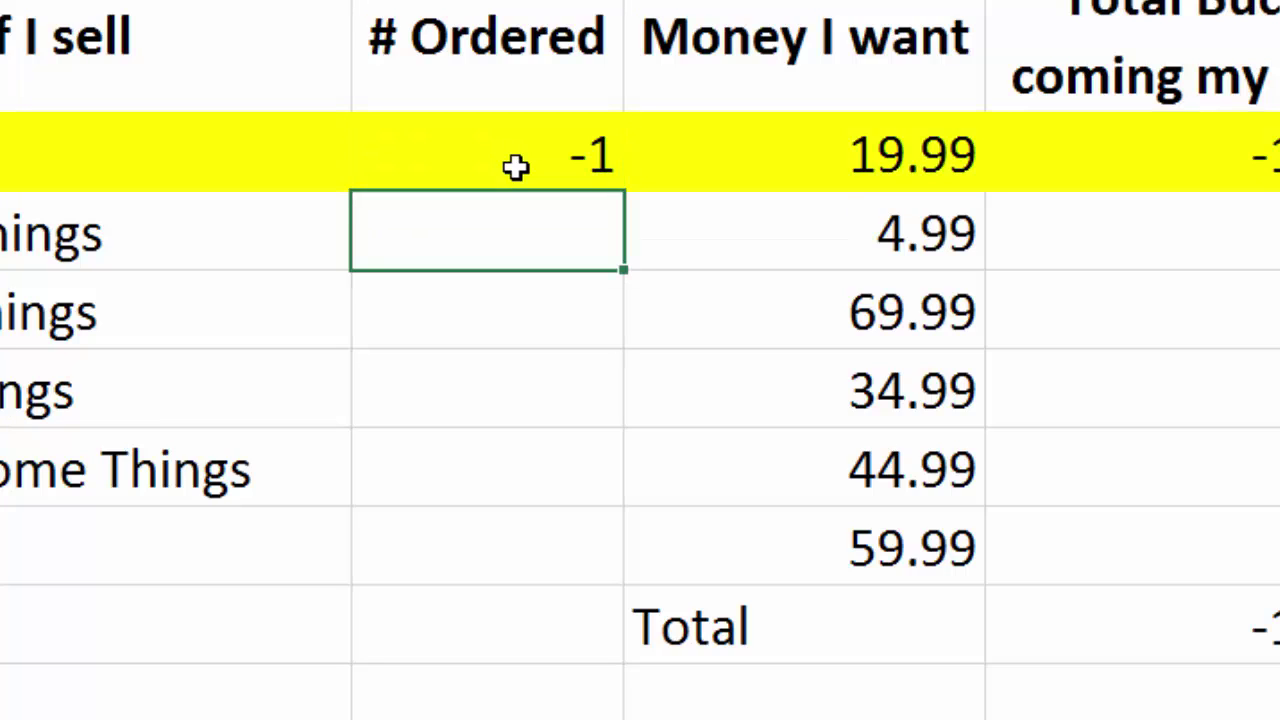
Set the ordered quantity for Things in D3 to 0
double_click(516, 167)
key("BackSpace")
key("BackSpace")
type("0")
key("Return")
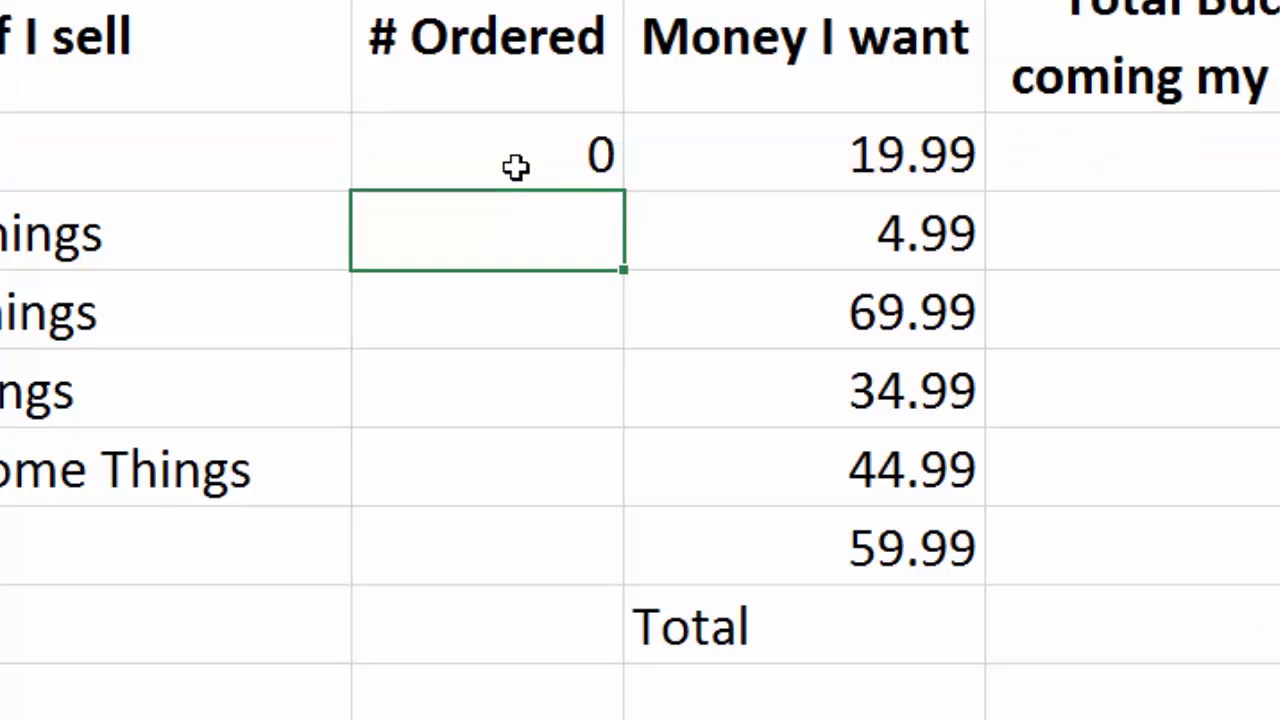
Fill C3:F3 down through the Retro Things row, row 8, using Fill Formatting Only
left_click_drag(115, 205, 130, 185)
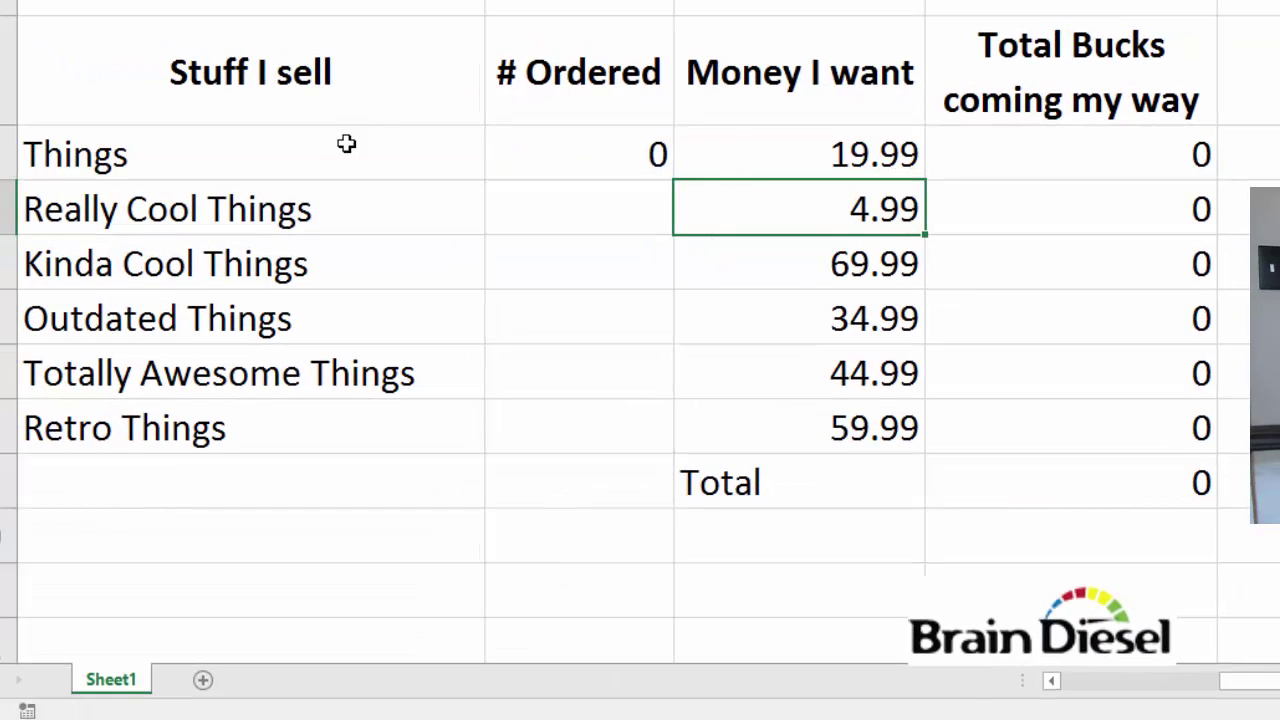
left_click_drag(247, 137, 1153, 125)
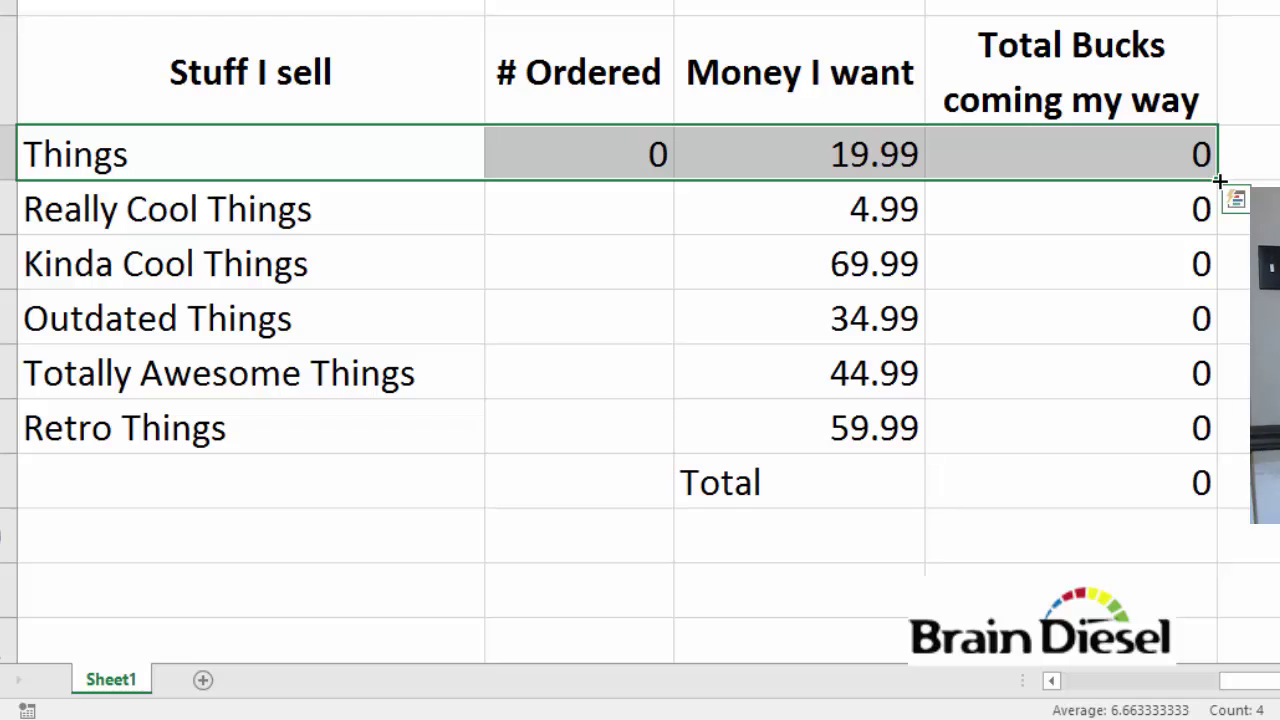
left_click_drag(1218, 182, 1210, 455)
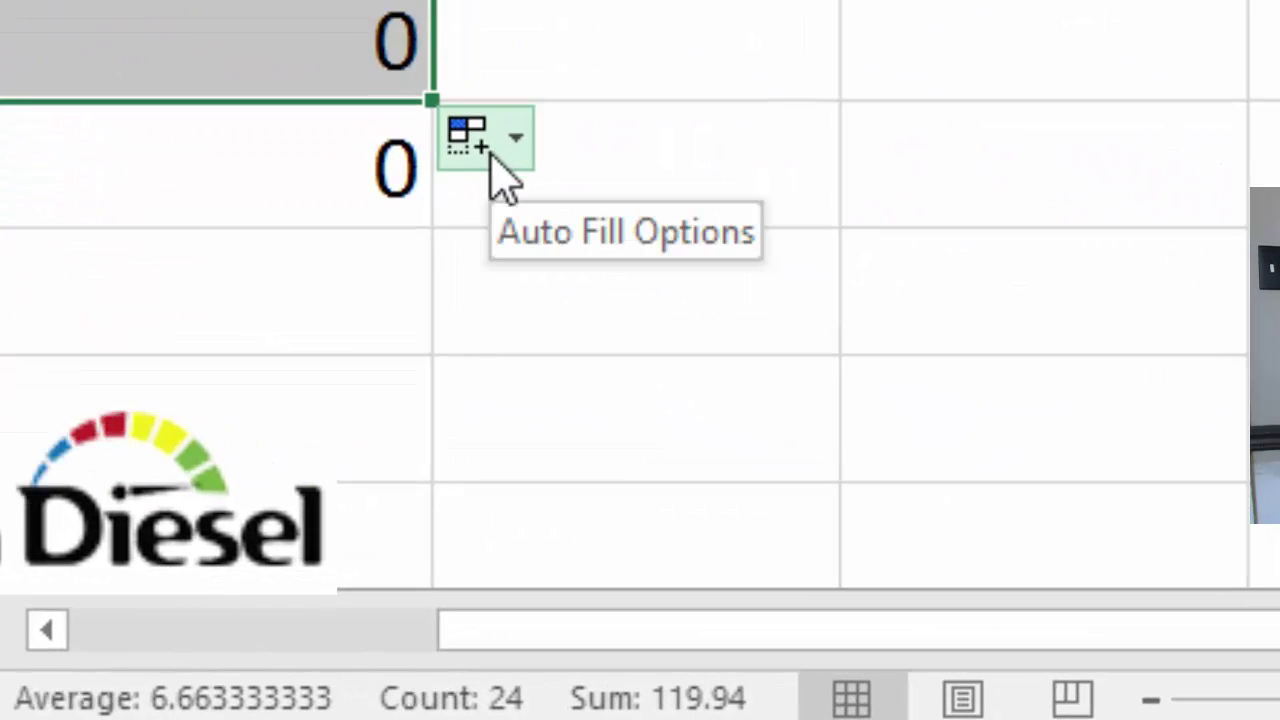
left_click(518, 158)
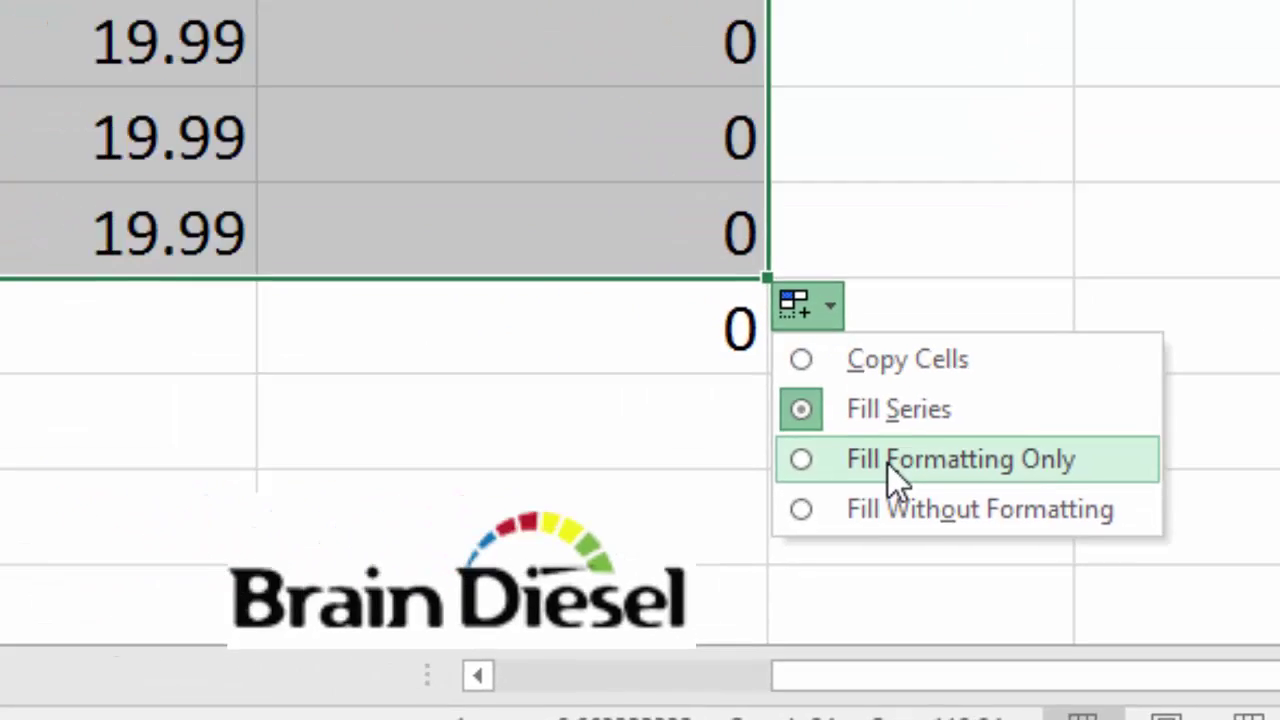
left_click(592, 345)
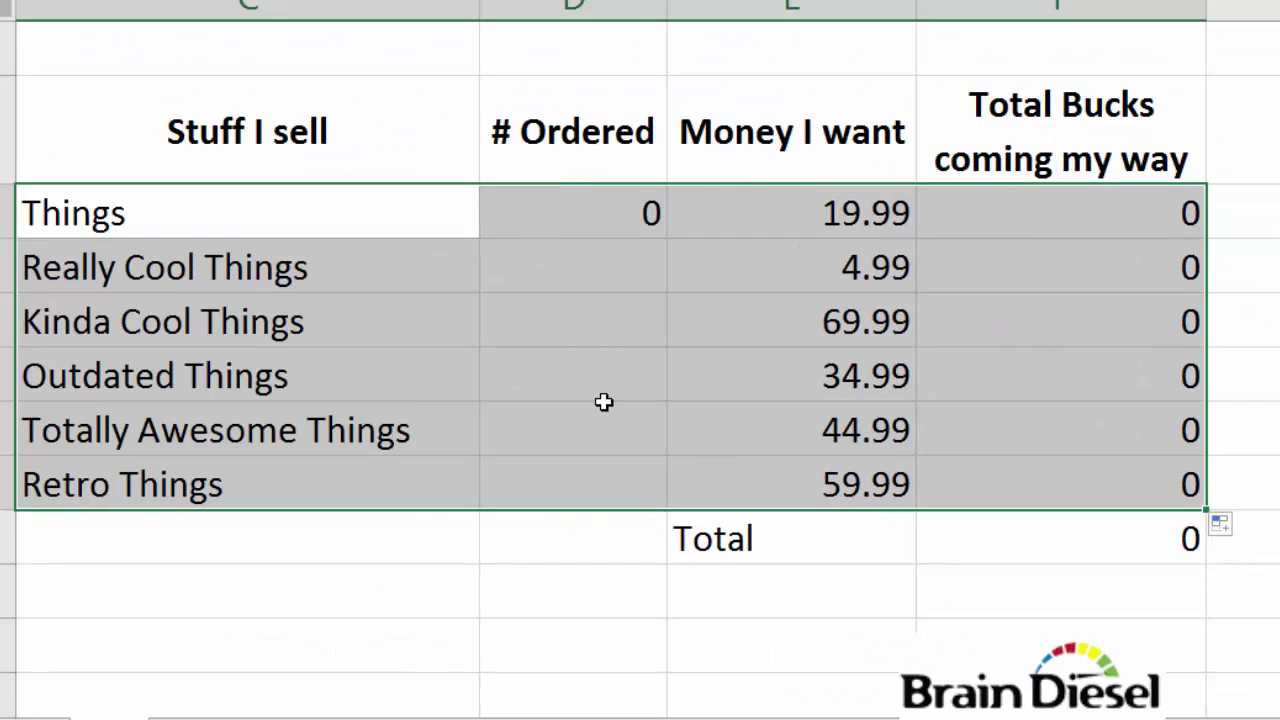
Enter an ordered quantity of 4 for Outdated Things in D6
left_click(600, 400)
type("4")
key("Return")
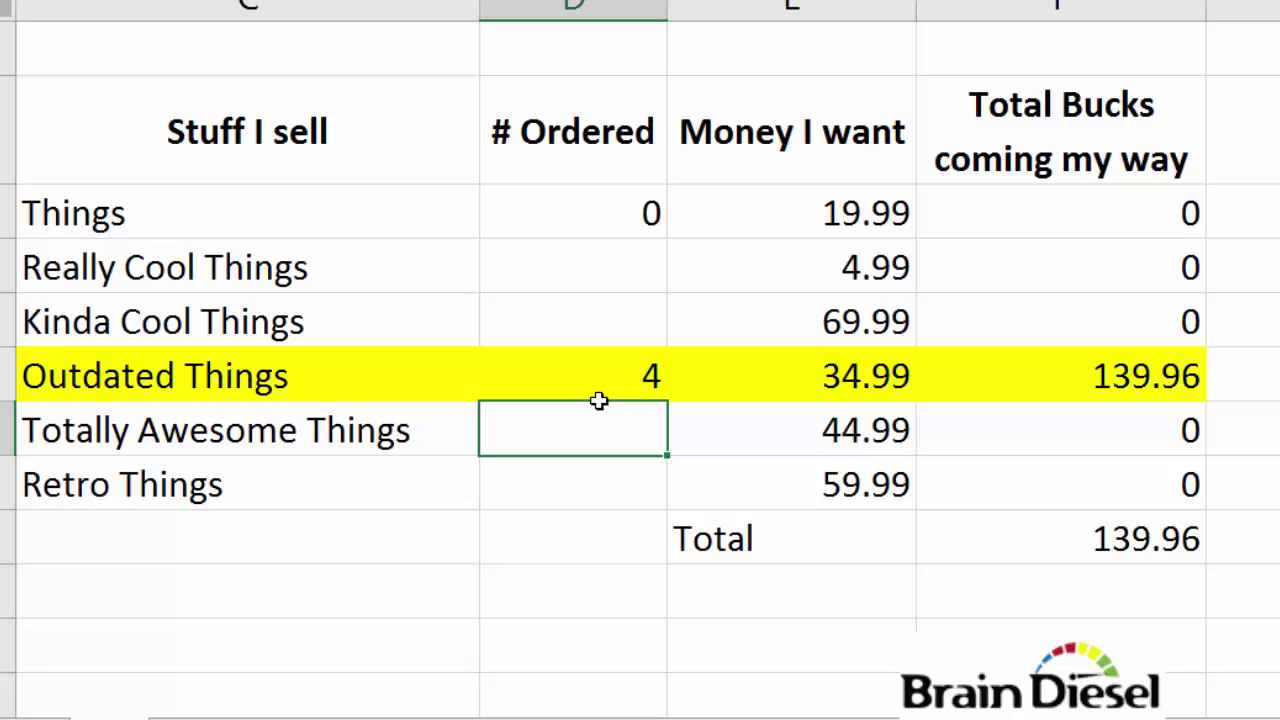